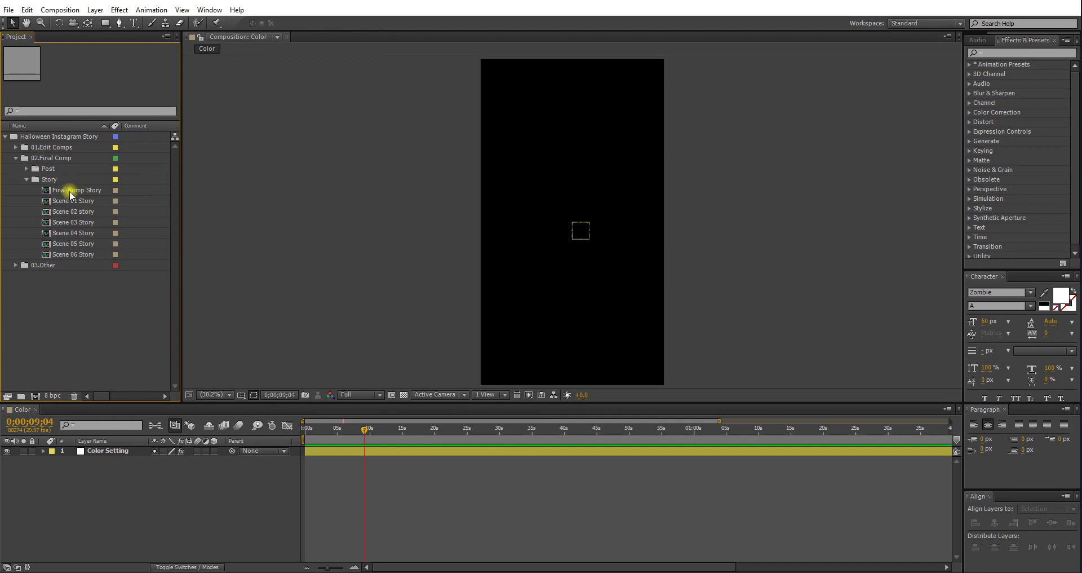
- Open the Final Comp Story composition and preview frames from its different scenes along the timeline
double_click(82, 191)
left_click(355, 430)
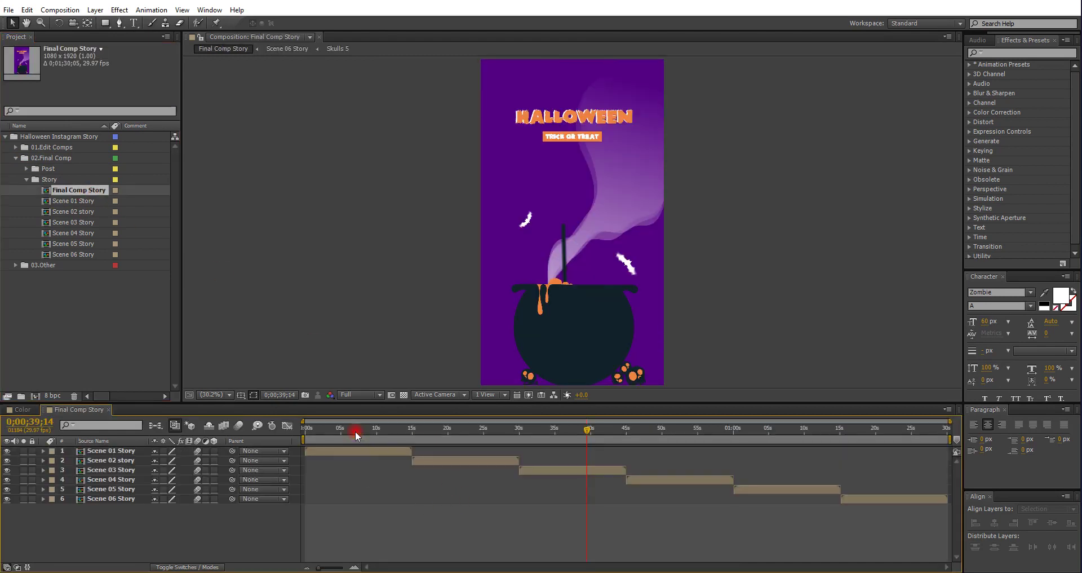
left_click(465, 429)
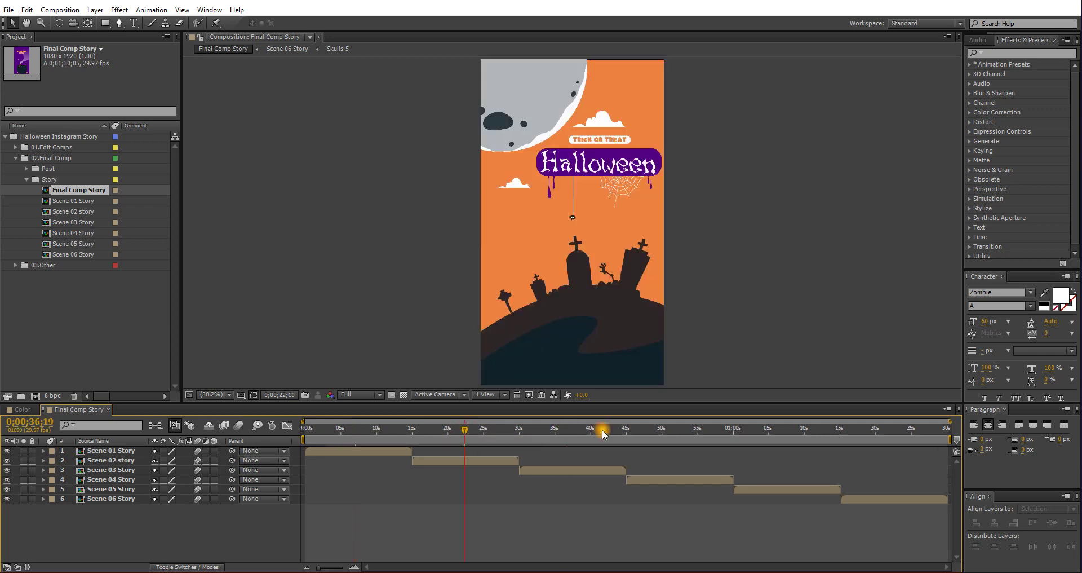
left_click(682, 435)
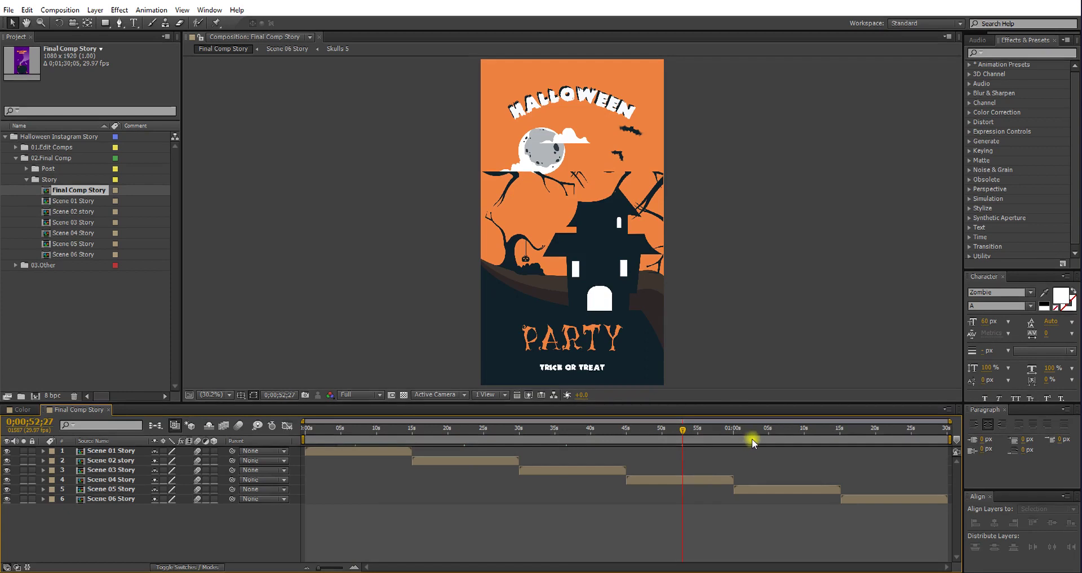
left_click(769, 434)
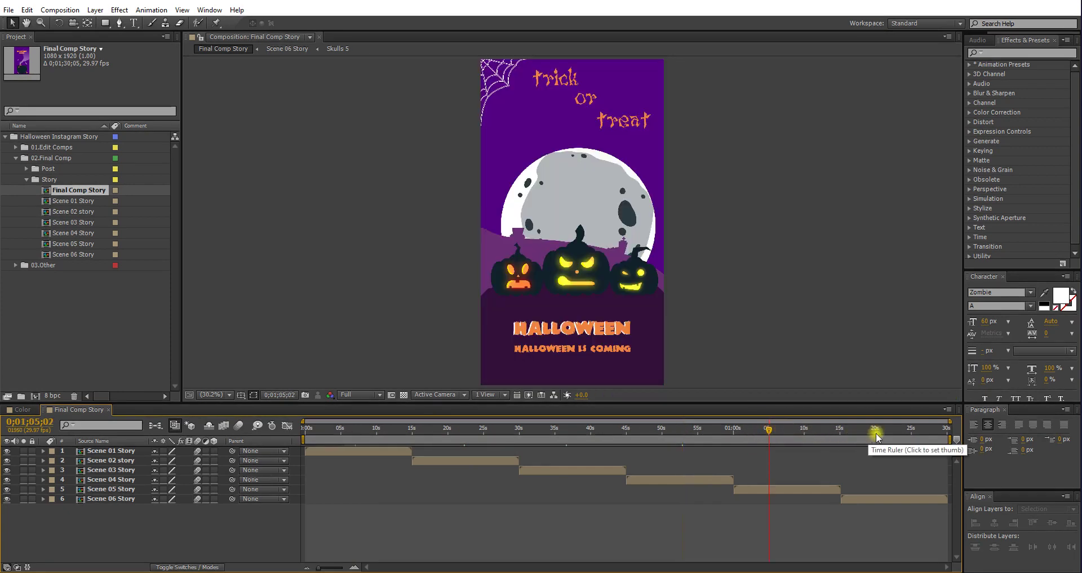
left_click(905, 433)
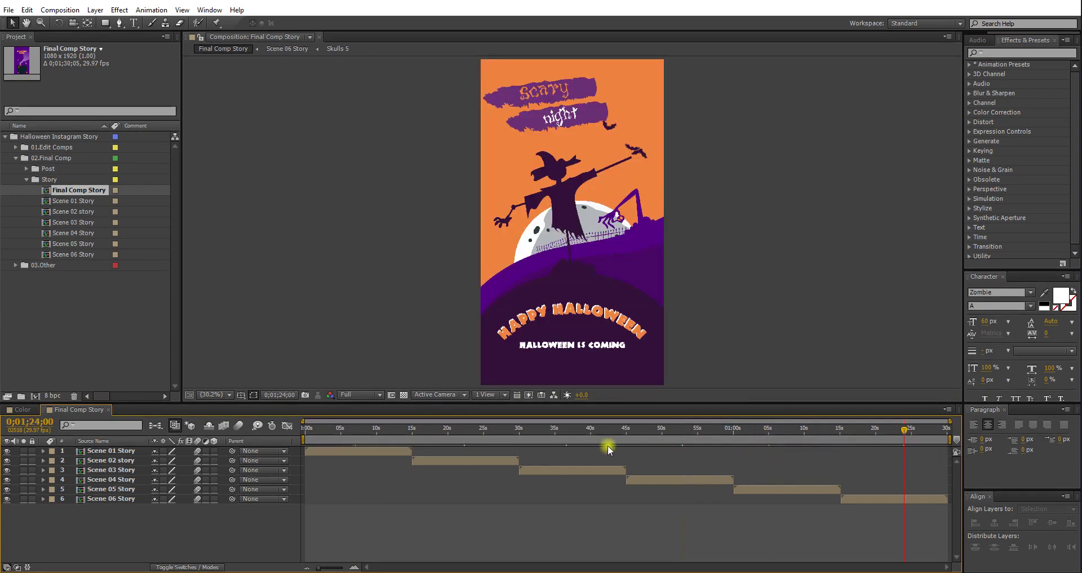
- Open the Final Comp post composition from the Post folder and preview frames from its different scenes
left_click(27, 169)
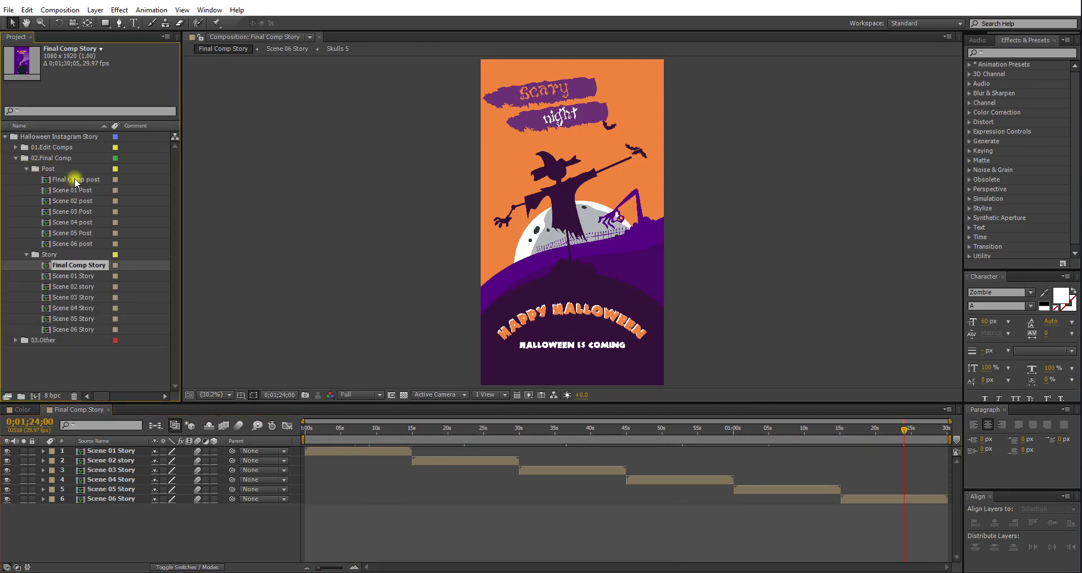
double_click(75, 179)
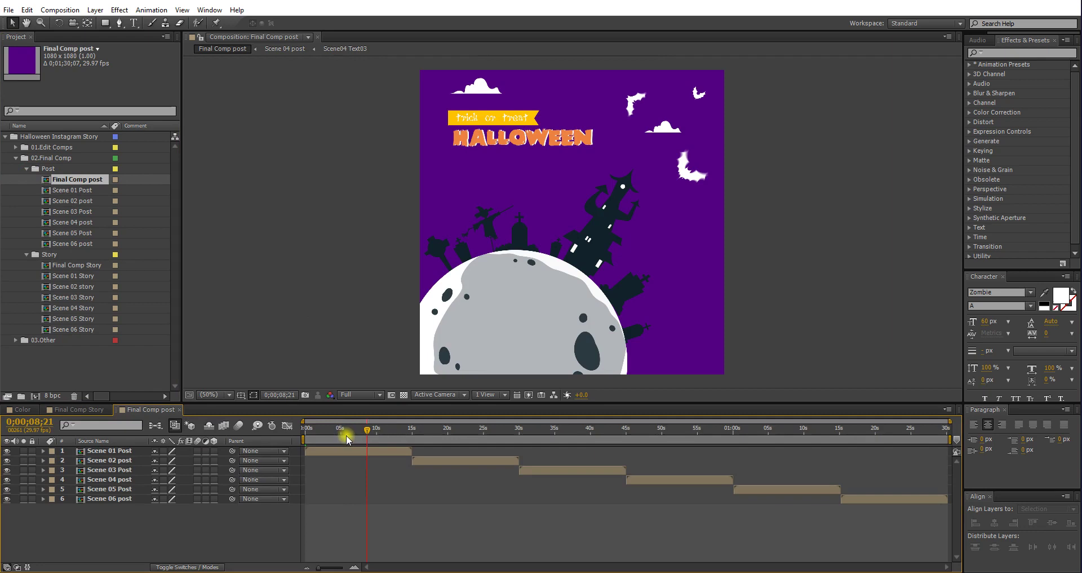
left_click_drag(477, 428, 497, 430)
left_click_drag(574, 436, 687, 431)
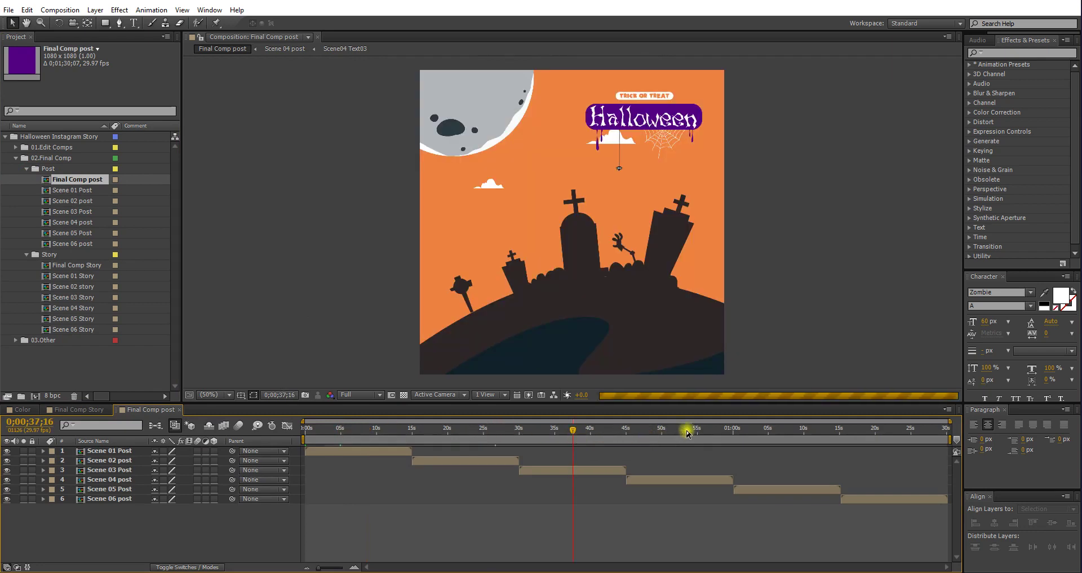
left_click(785, 434)
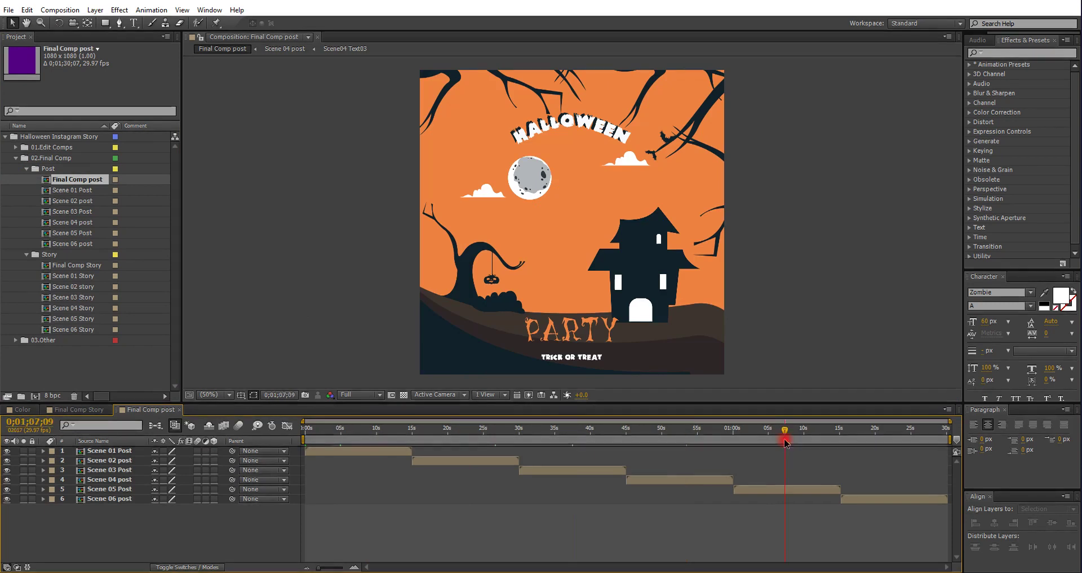
left_click(894, 431)
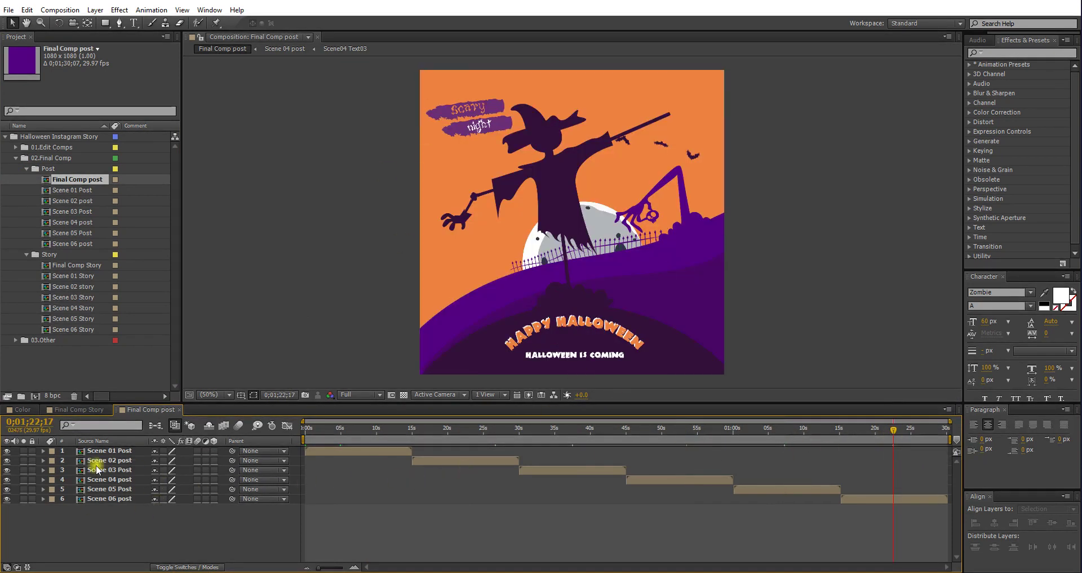
- Return to Final Comp Story, view the cauldron scene at 0;00;36;05 and open its Scene 03 Story composition
left_click(78, 410)
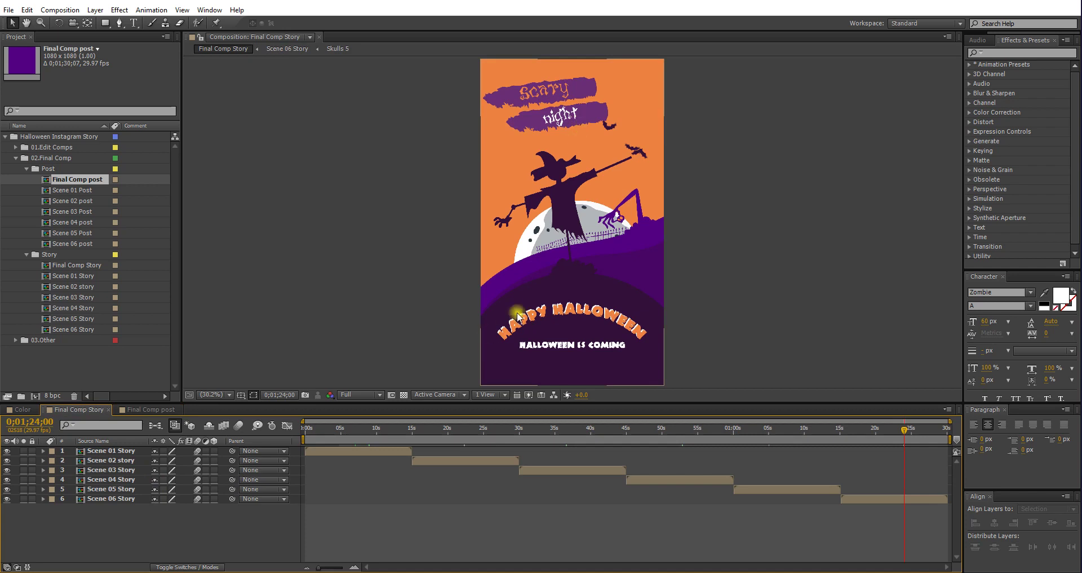
left_click(563, 438)
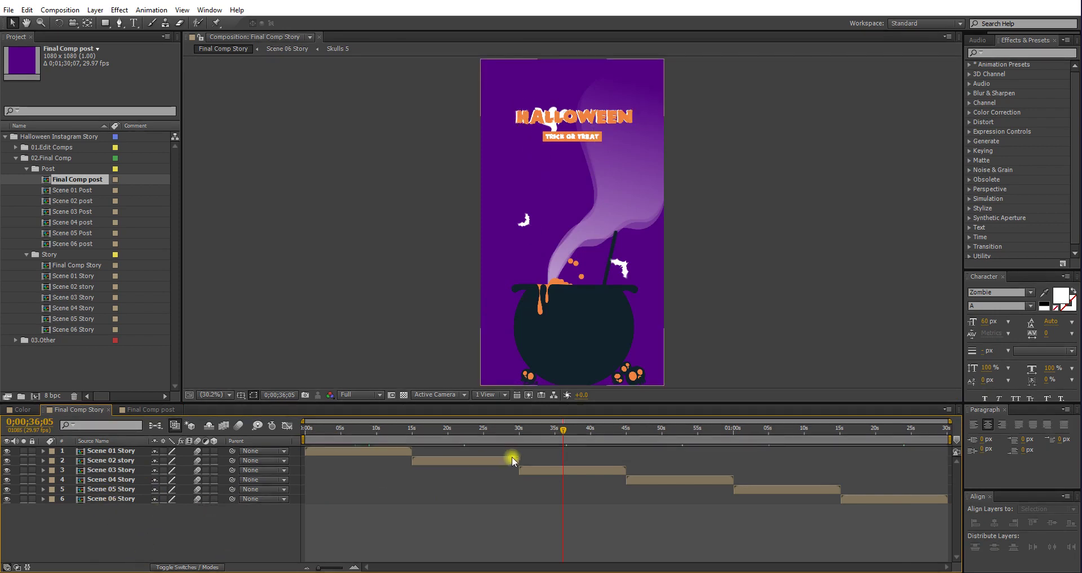
left_click(563, 471)
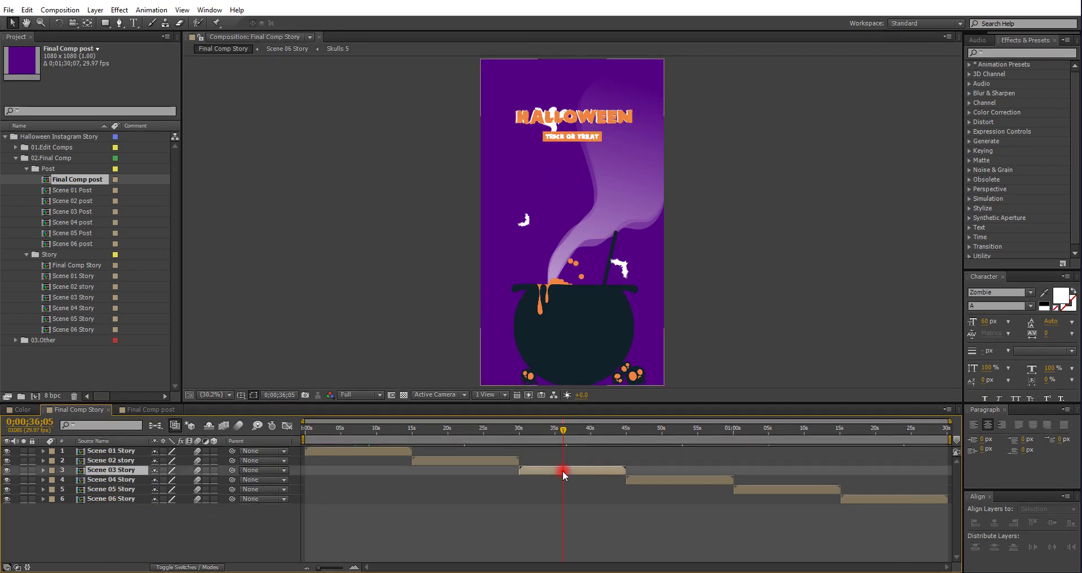
double_click(113, 471)
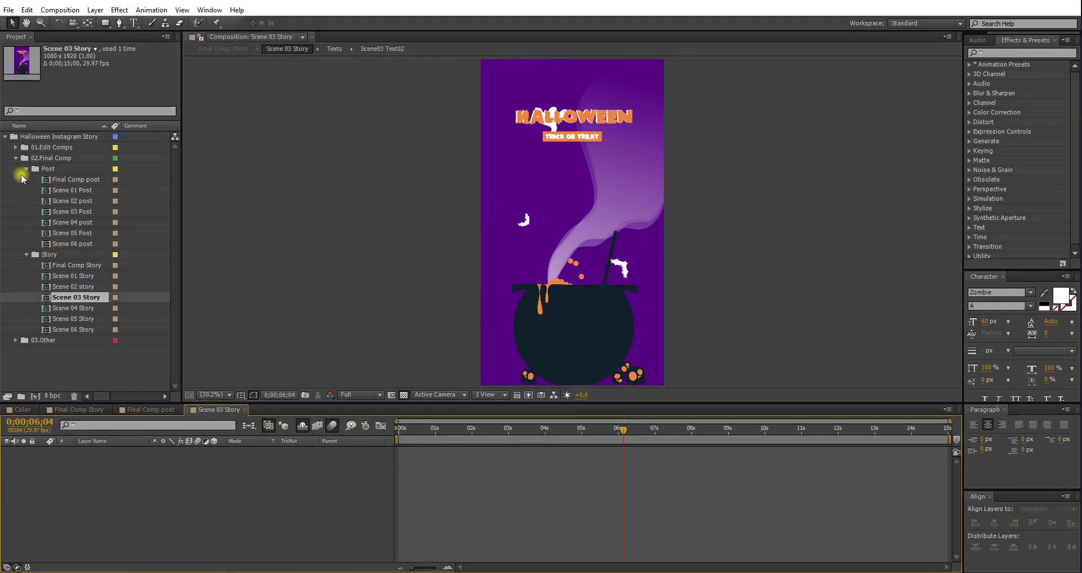
- Collapse the Post and Story folders and expand 01.Edit Comps down to the Scene 03 folder under Text
left_click(26, 169)
left_click(27, 180)
left_click(16, 148)
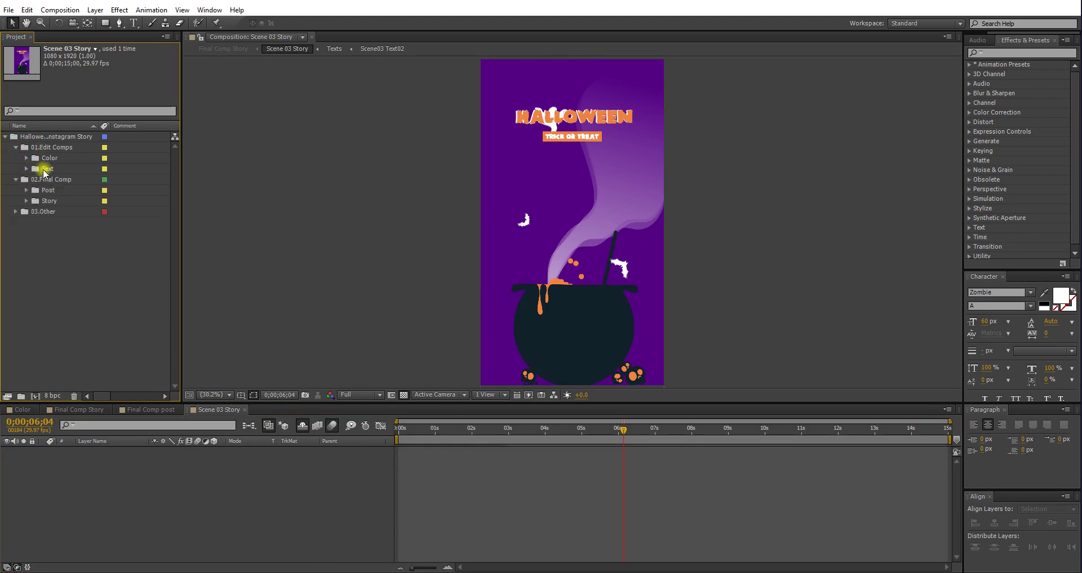
left_click(26, 169)
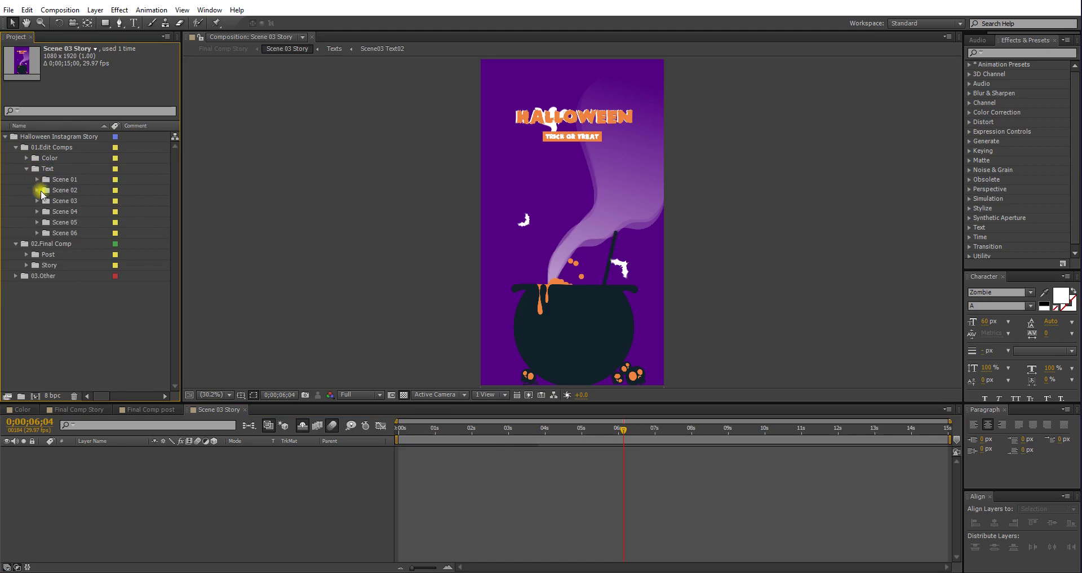
left_click(37, 201)
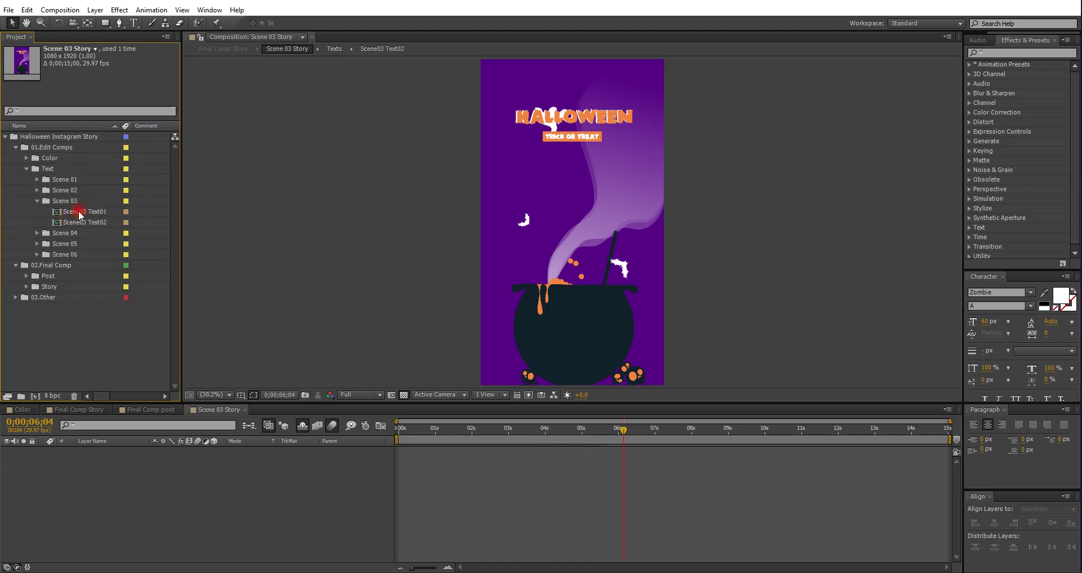
- Open the Scene03 Text01 composition and replace its "halloween" text with "change text"
double_click(81, 213)
double_click(108, 451)
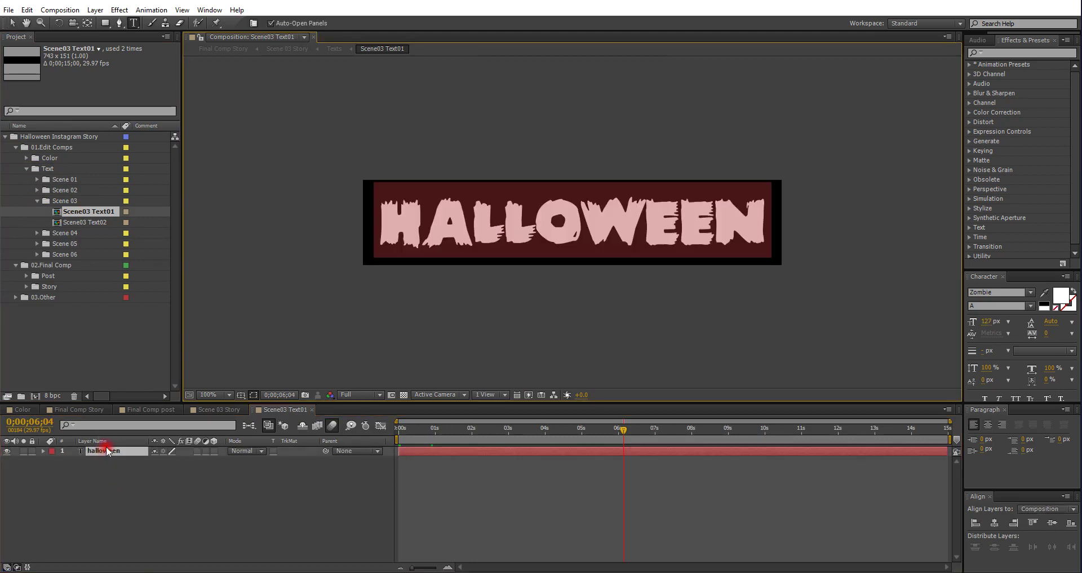
type("ch")
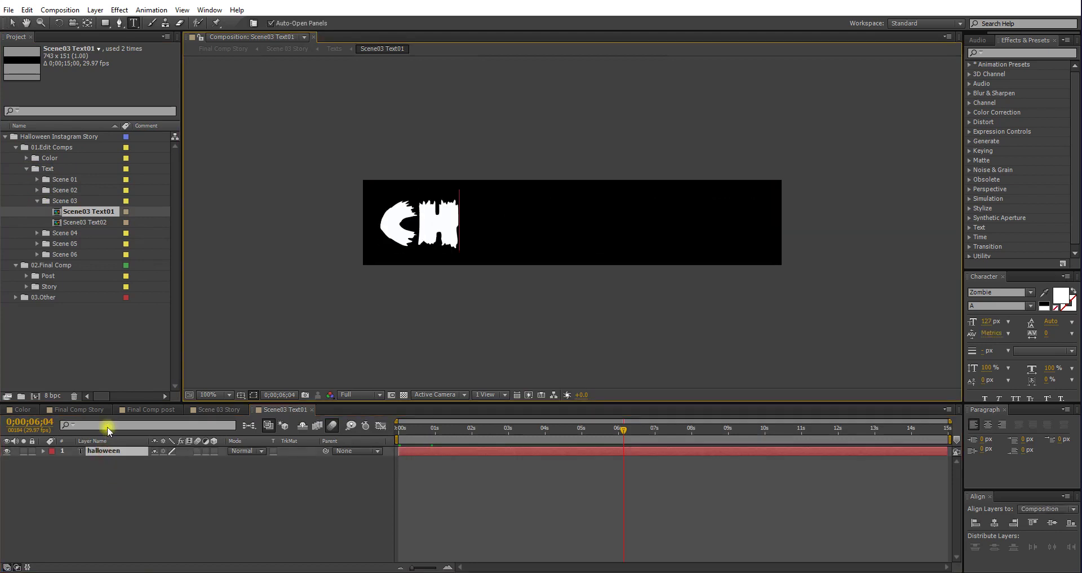
type("ange")
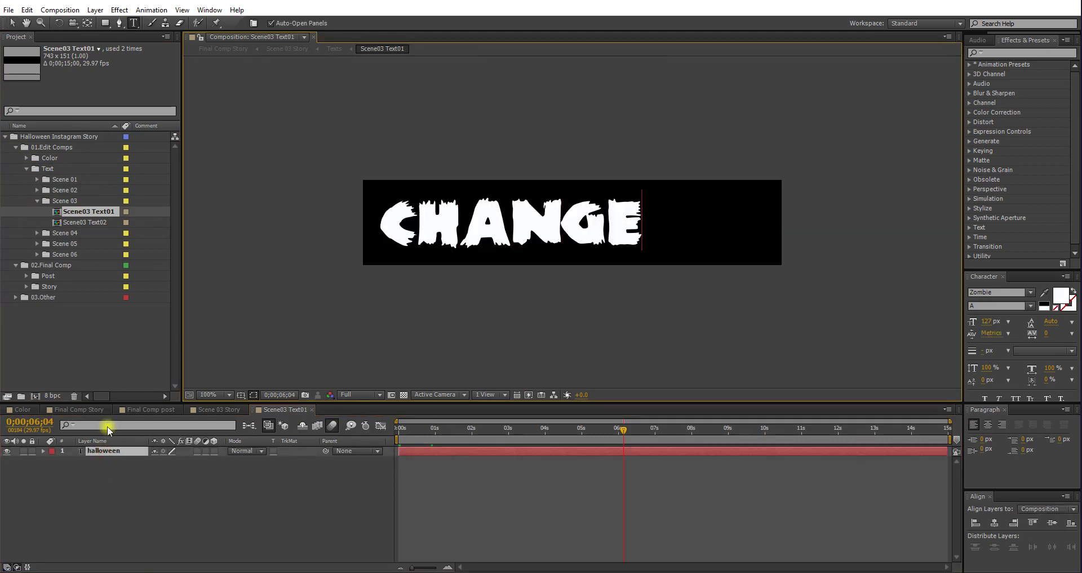
type(" TEX")
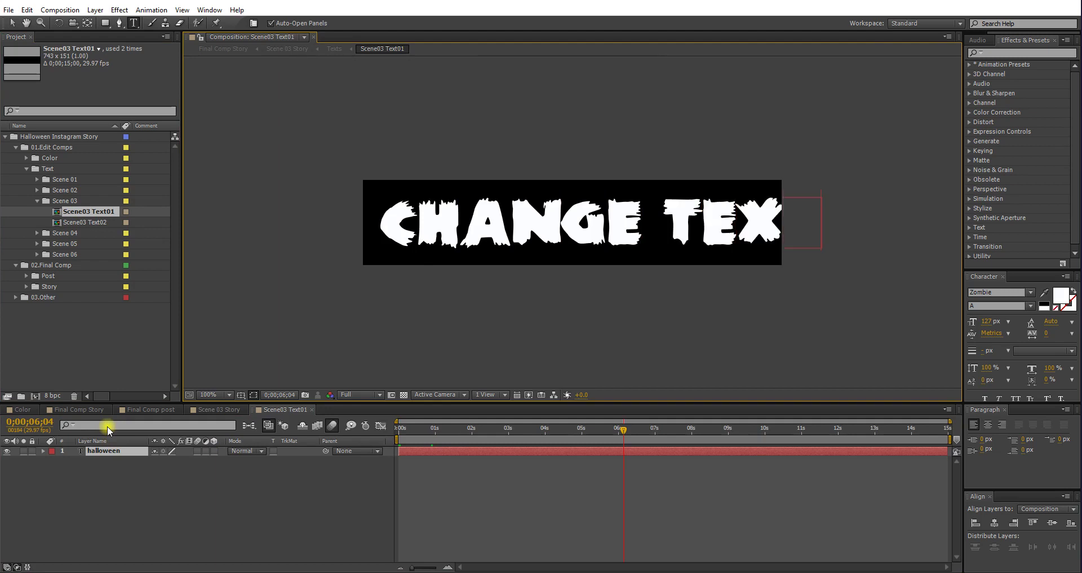
- Reduce the font size of the "change text" layer to 112 px so it fits within the composition
left_click(119, 453)
double_click(131, 451)
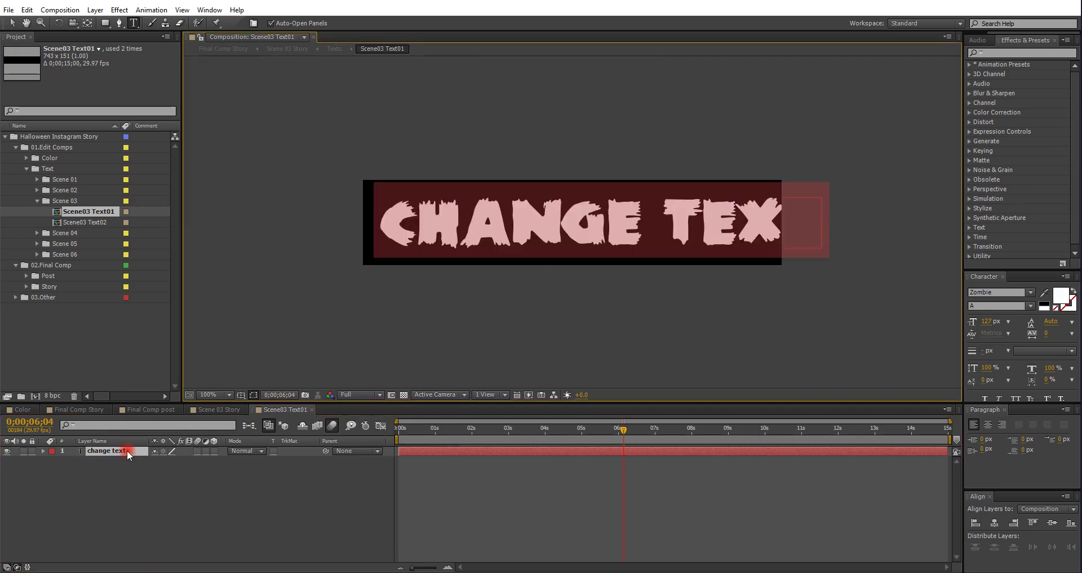
left_click_drag(986, 321, 977, 323)
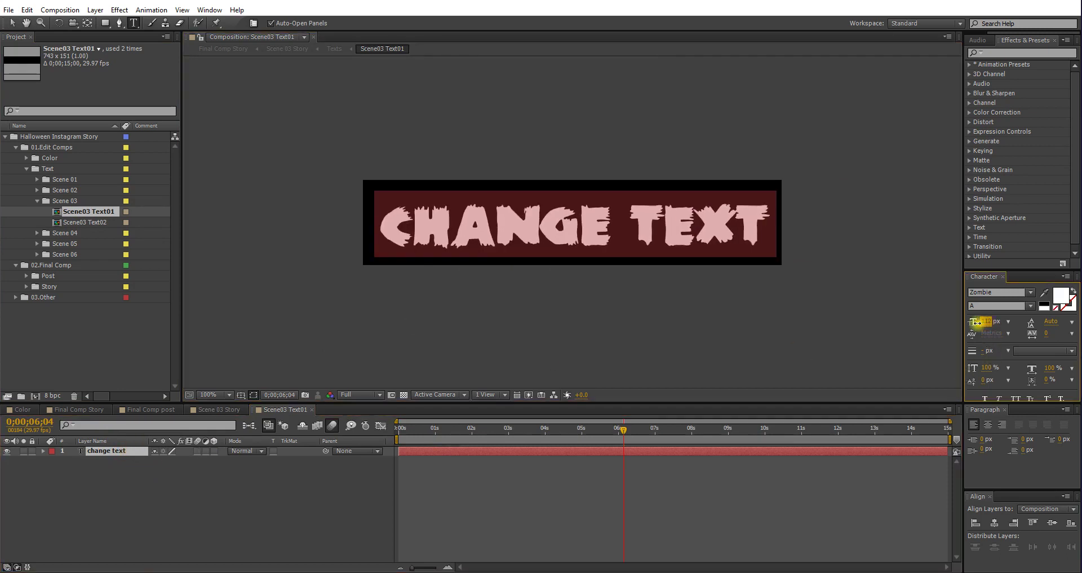
- Center the "change text" layer horizontally and vertically in the composition
left_click(137, 505)
left_click(191, 451)
left_click(996, 523)
left_click(1052, 522)
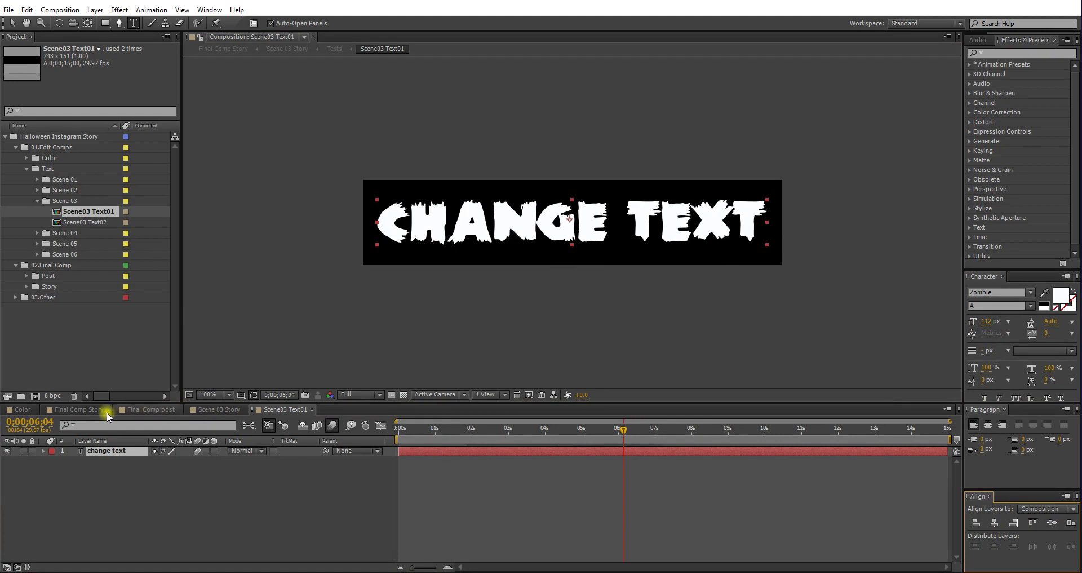
- Check the edited title in Scene 03 Story and in Scene 03 Post, opened from Final Comp post and viewed at 0;00;04;25
left_click(220, 410)
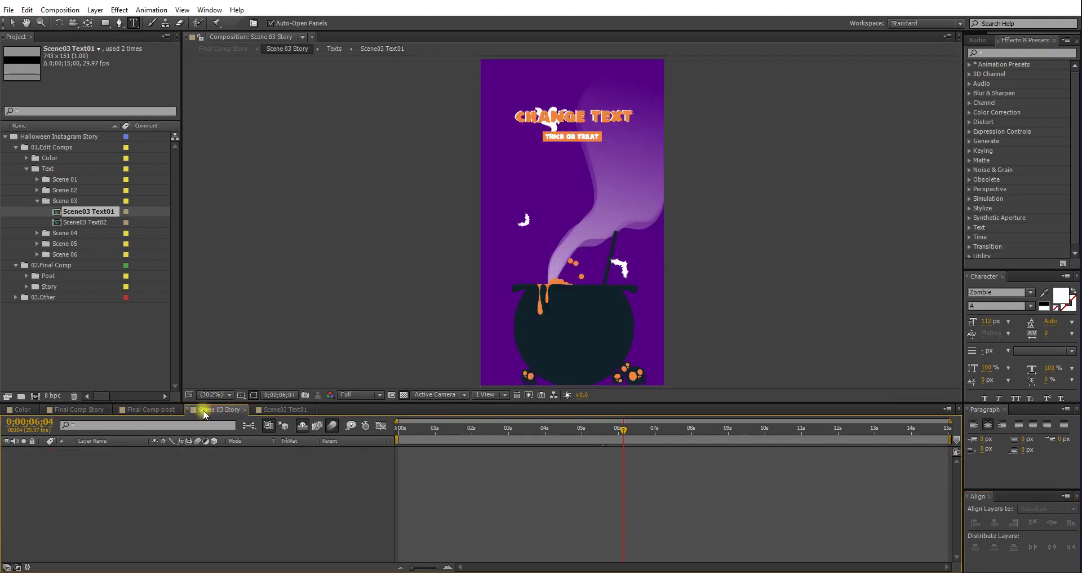
key("v")
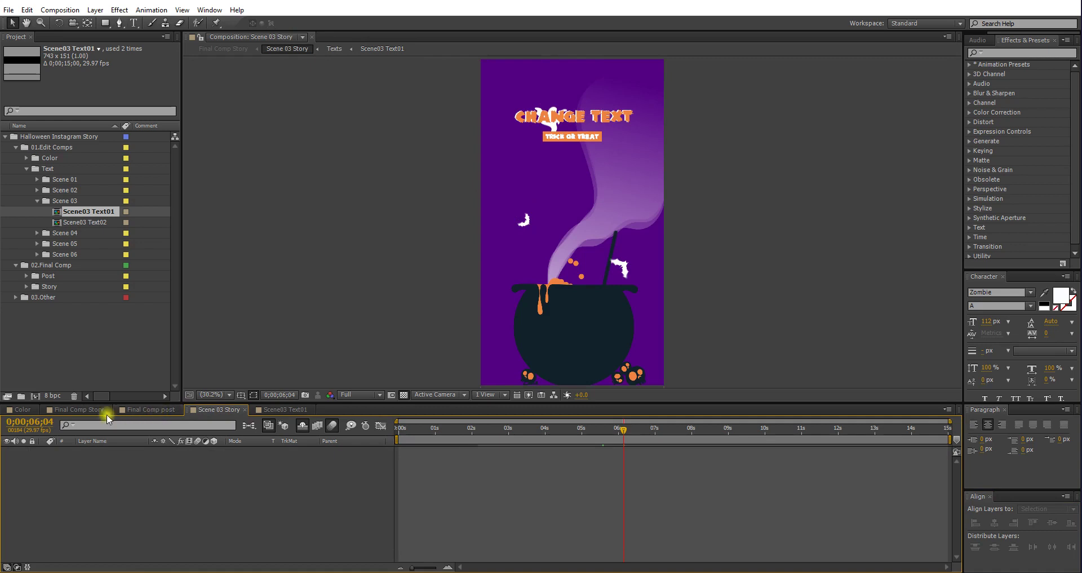
left_click(135, 416)
double_click(120, 467)
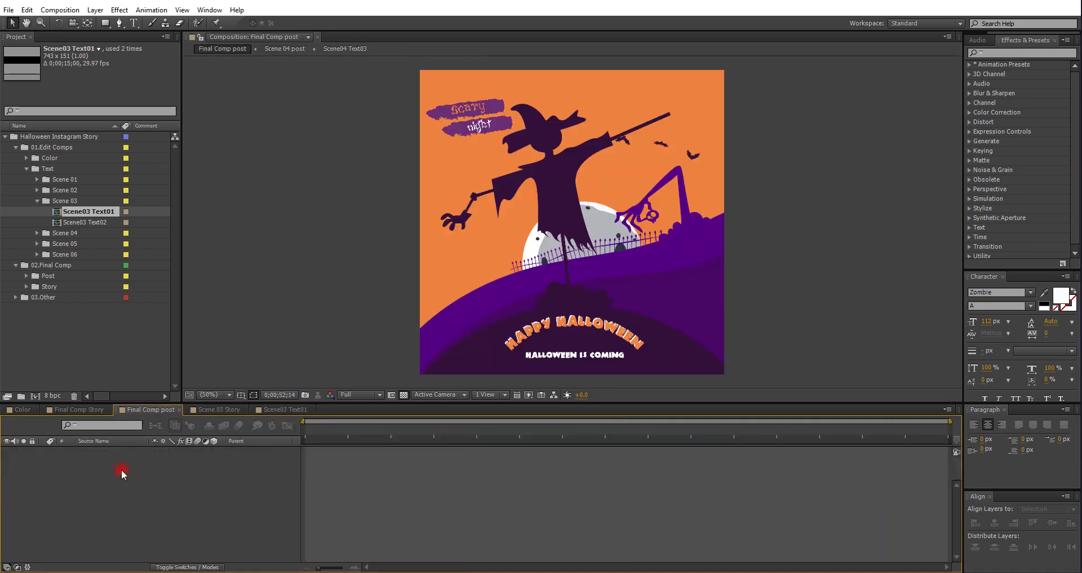
left_click(577, 429)
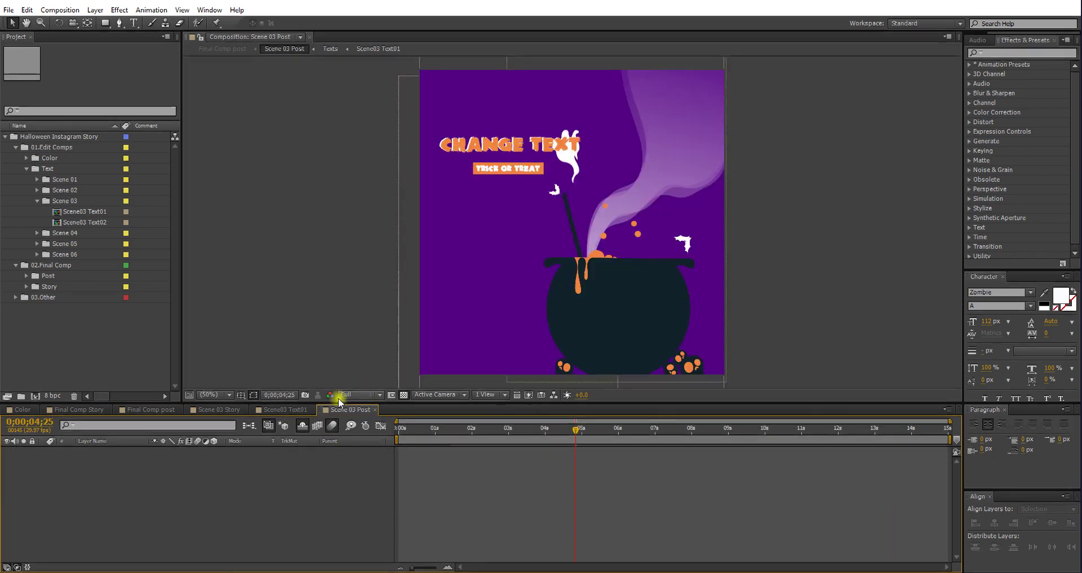
left_click(223, 410)
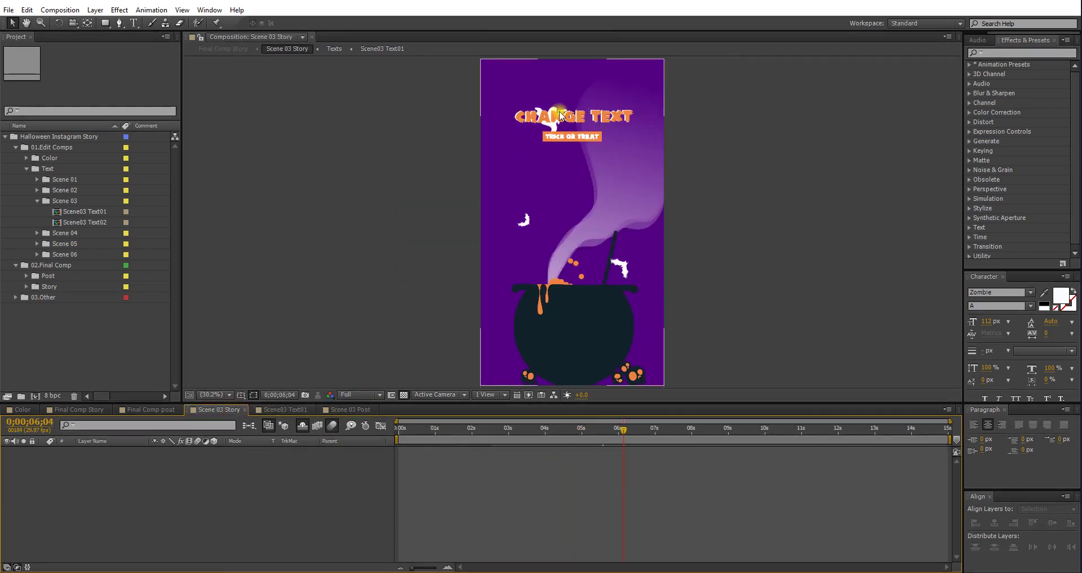
left_click(357, 406)
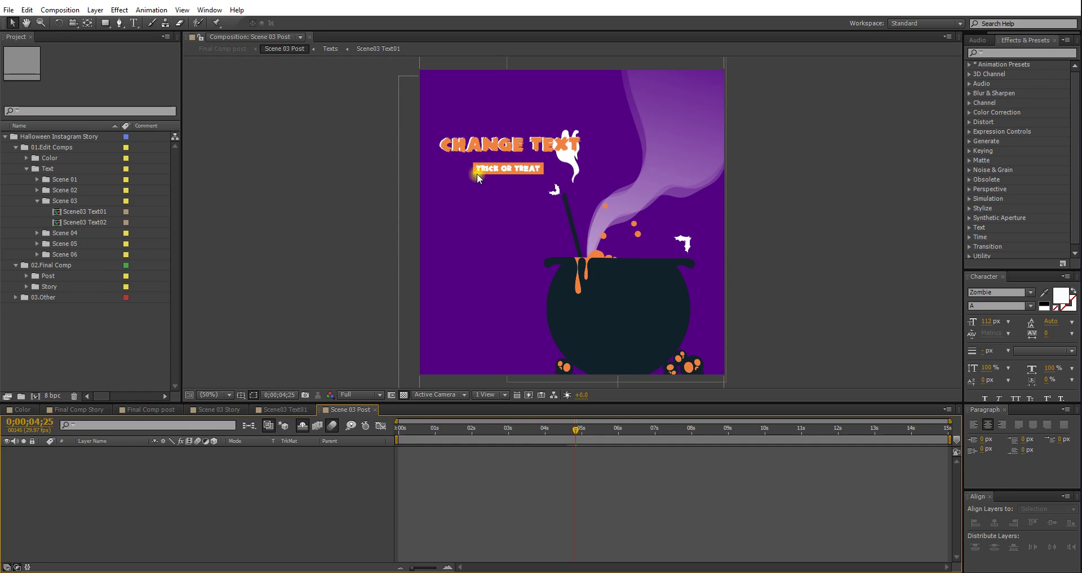
- Open the Scene03 Text02 composition and replace its "trick or treat" text with "type anything"
double_click(99, 221)
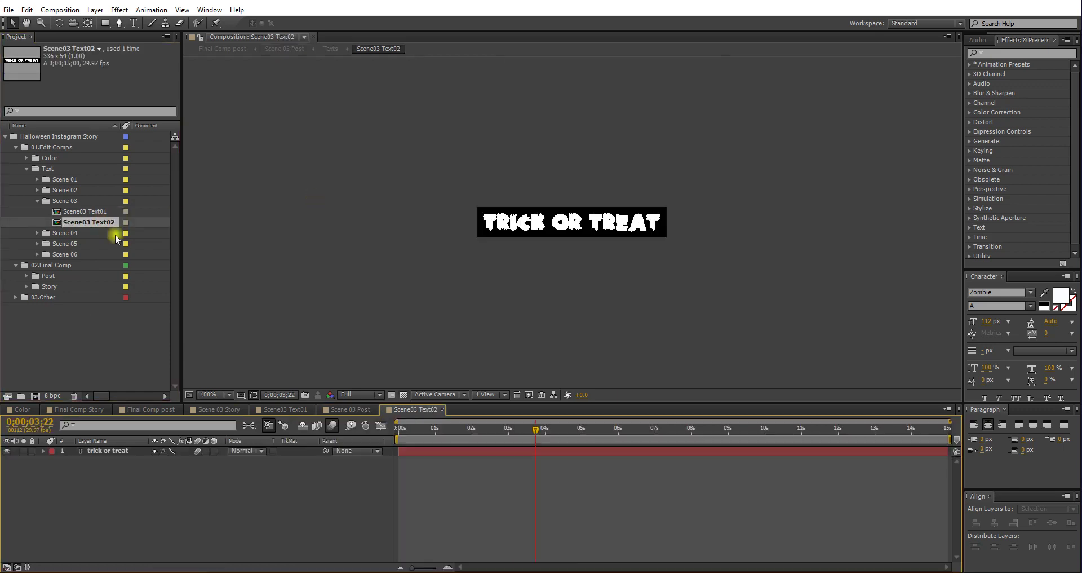
double_click(106, 451)
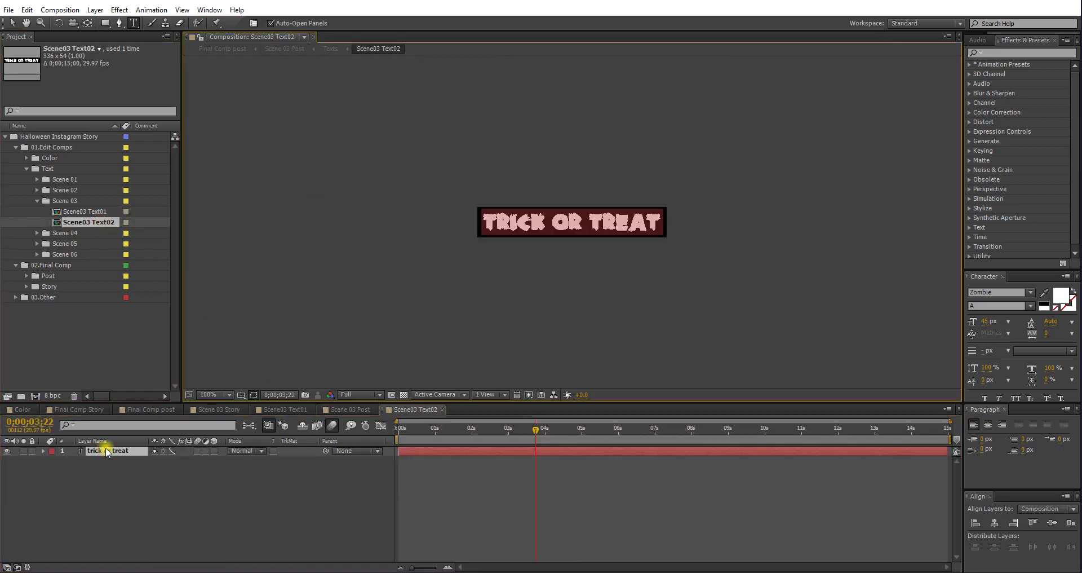
type("ty")
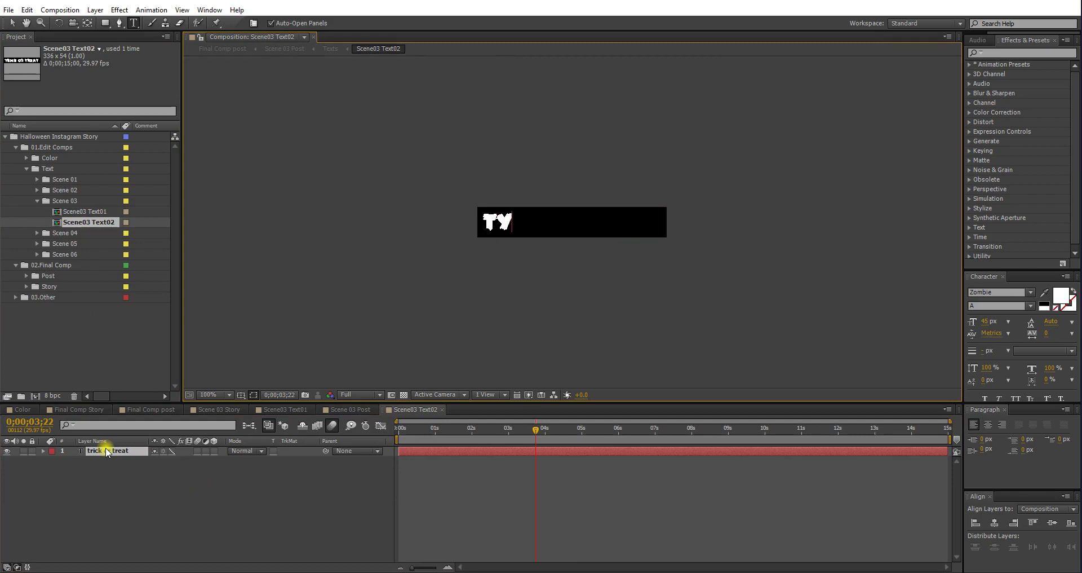
type("pe")
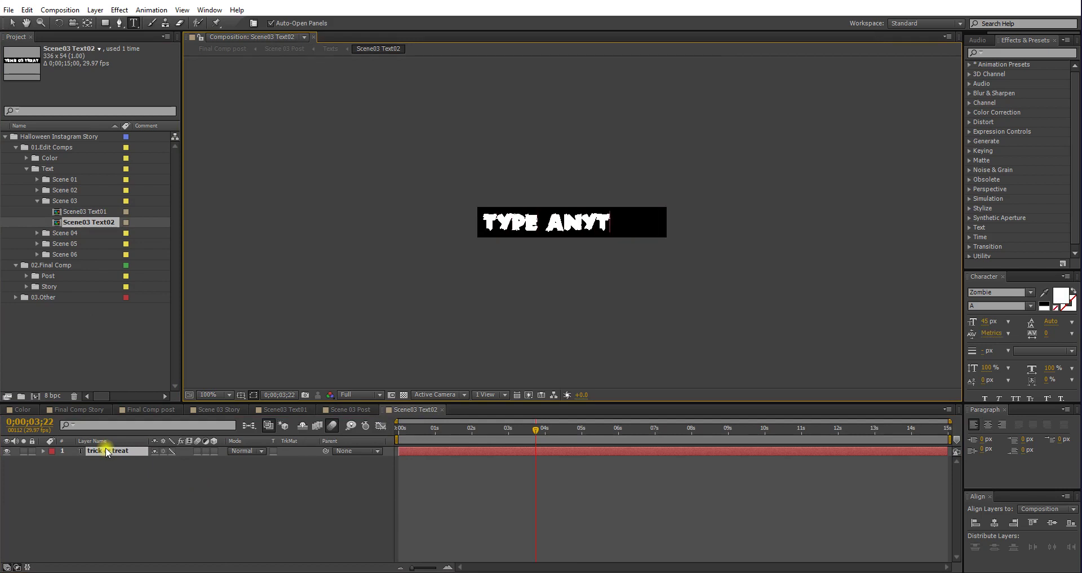
type(" anything")
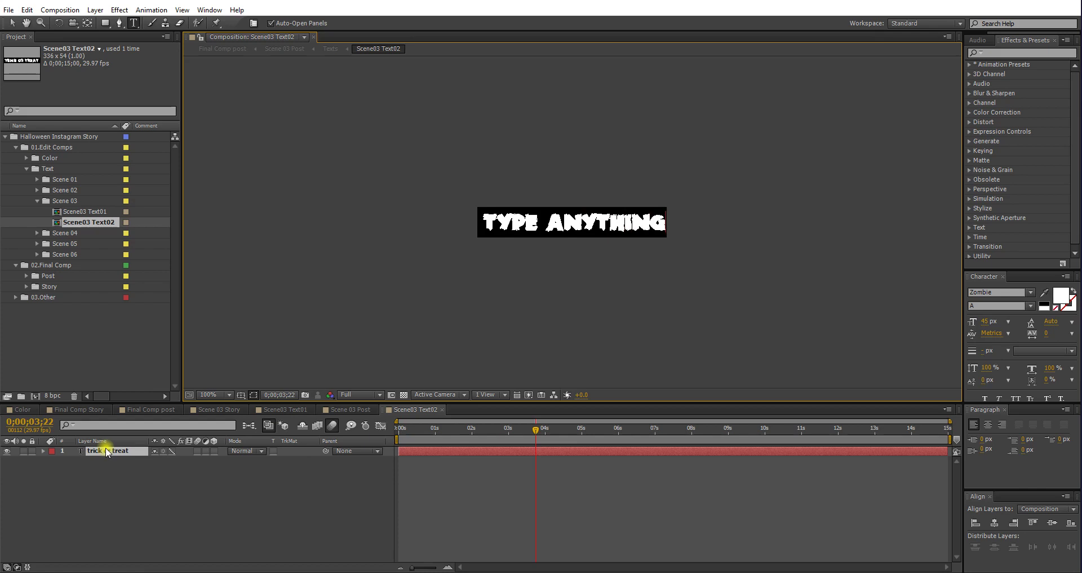
- Center the "type anything" layer horizontally in its composition and check the text in Scene 03 Story and Scene 03 Post
left_click(110, 448)
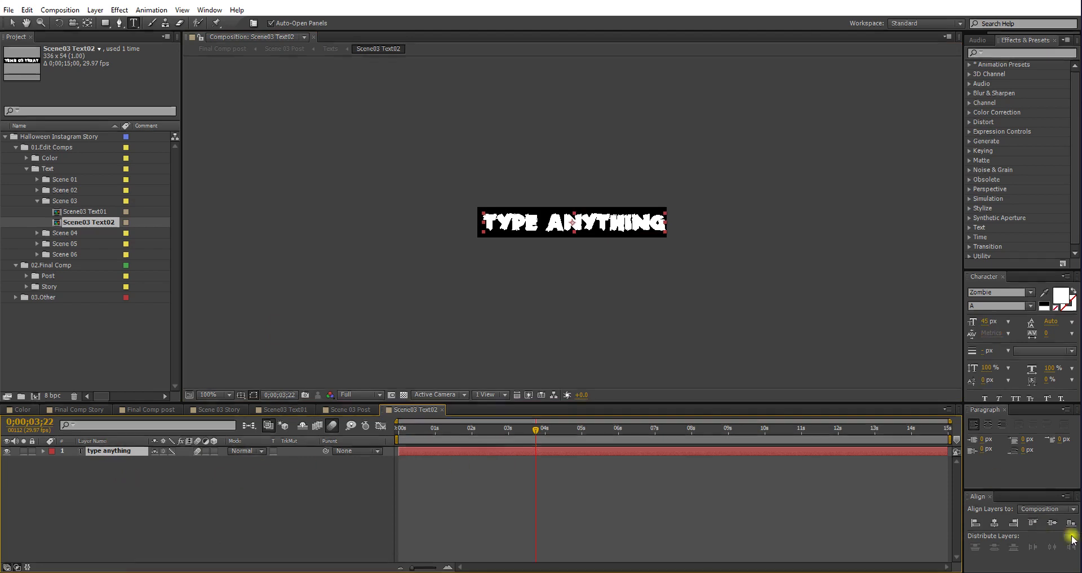
left_click(999, 519)
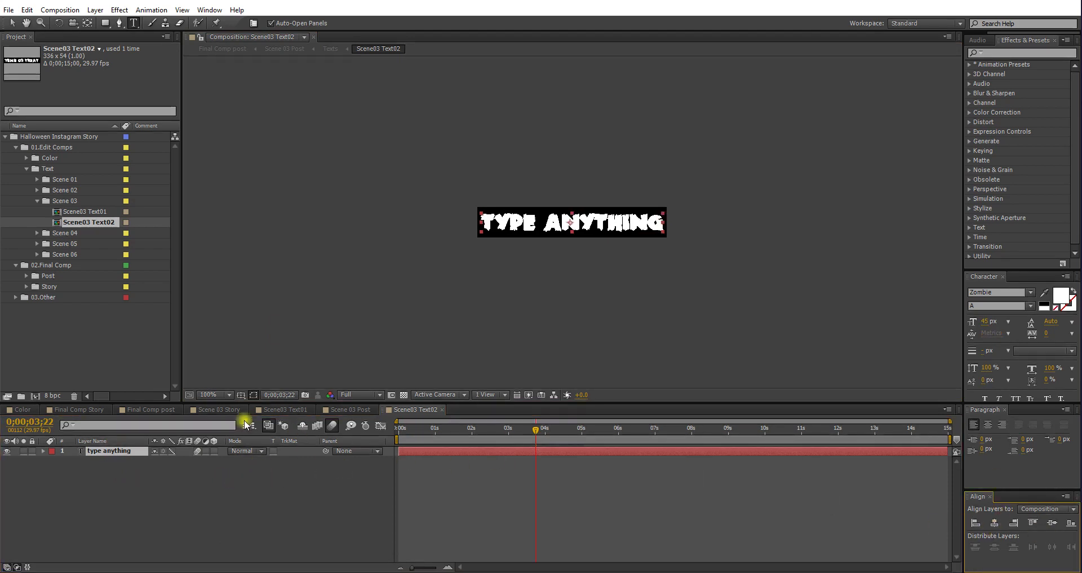
left_click(217, 410)
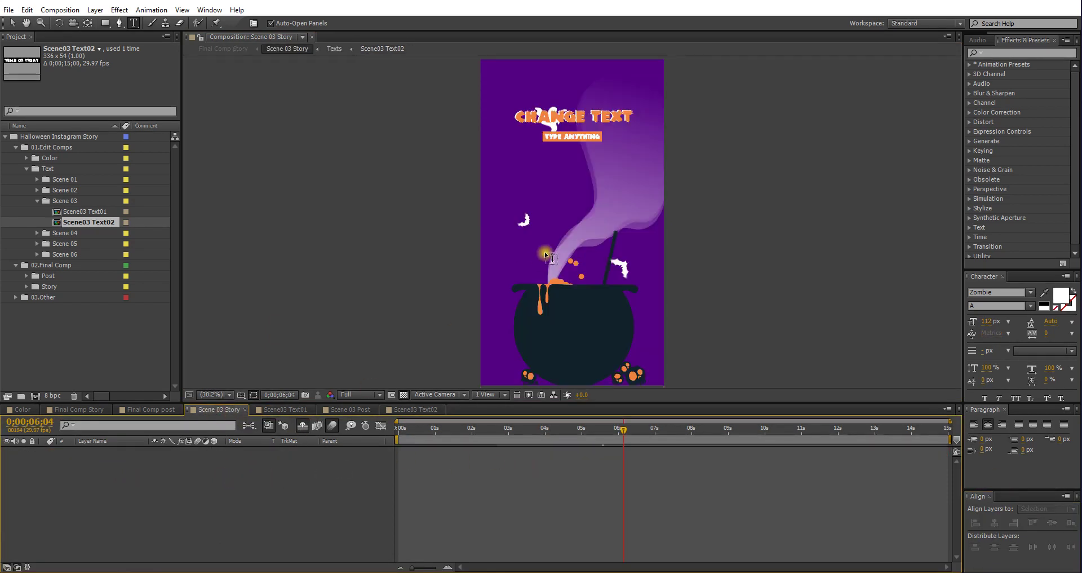
key("v")
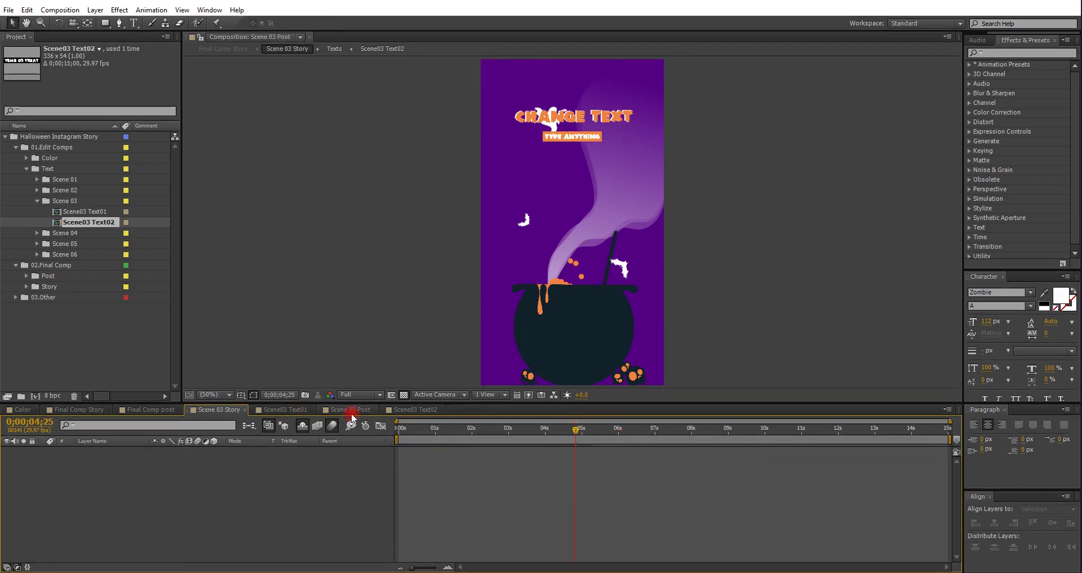
left_click(351, 409)
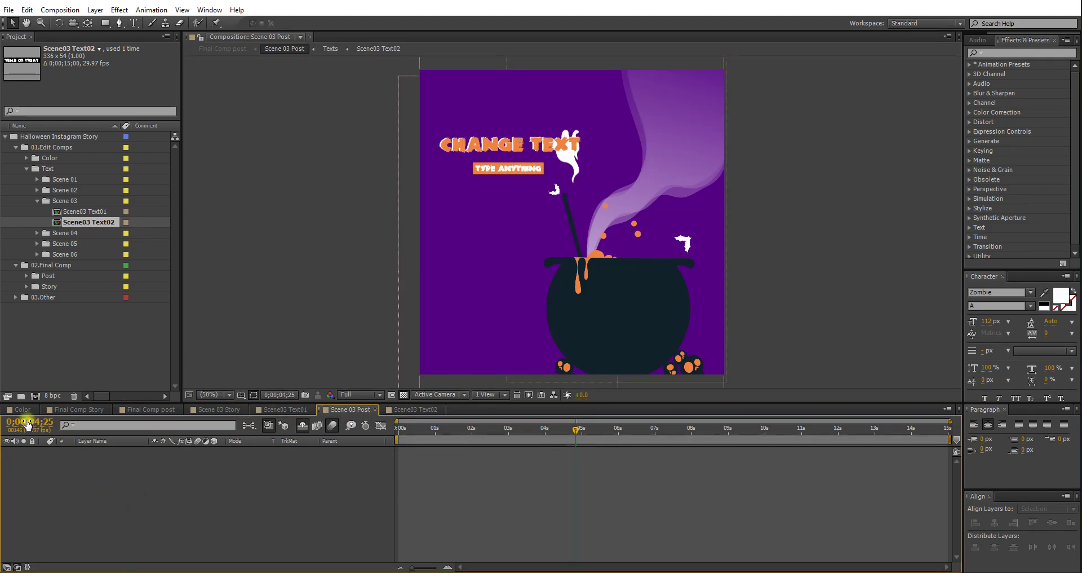
- Open the effect controls of the Color Setting layer in the Color composition
left_click(25, 409)
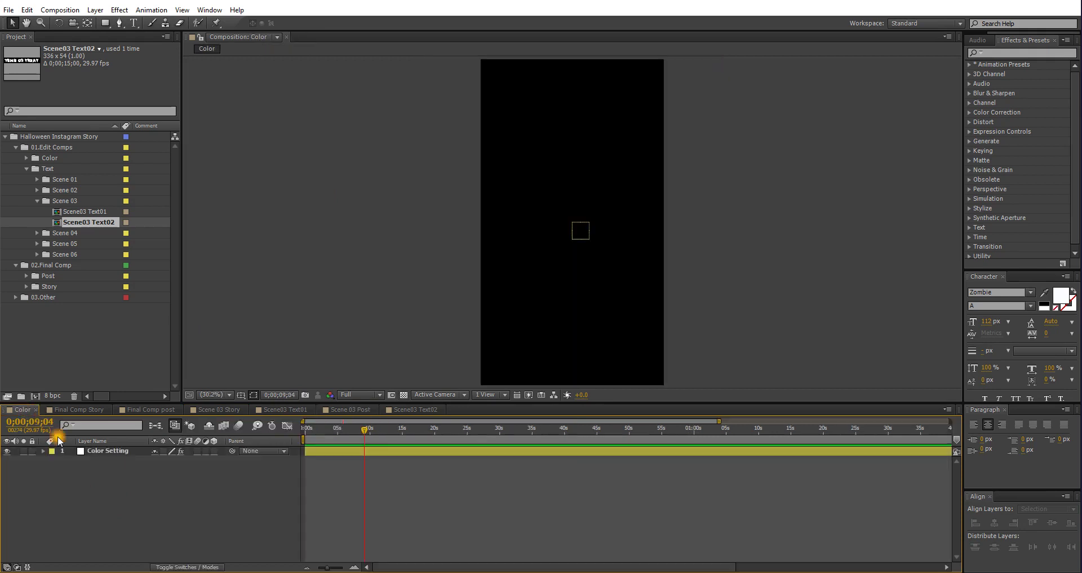
left_click(95, 451)
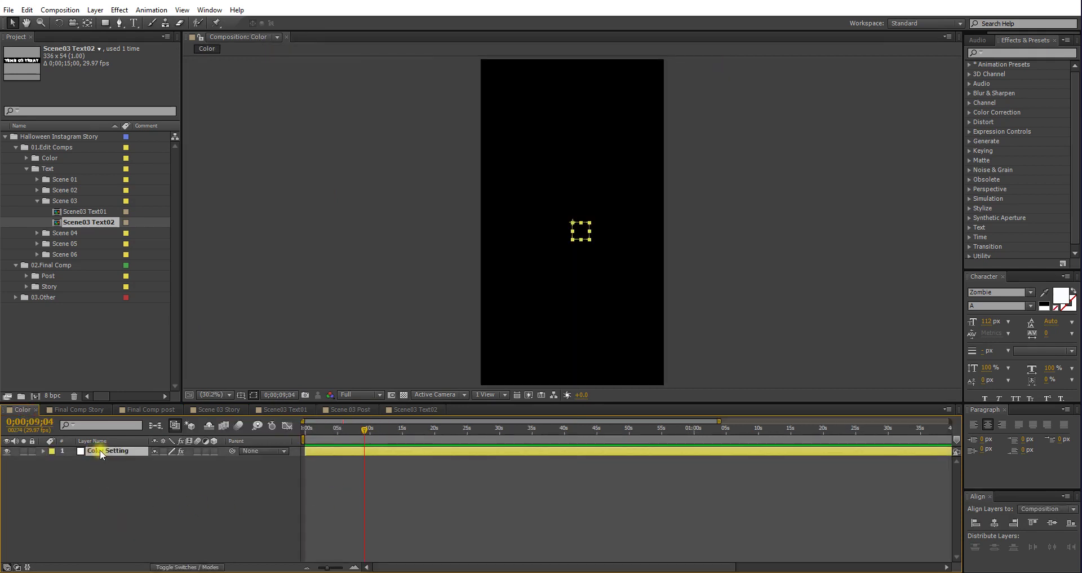
right_click(100, 453)
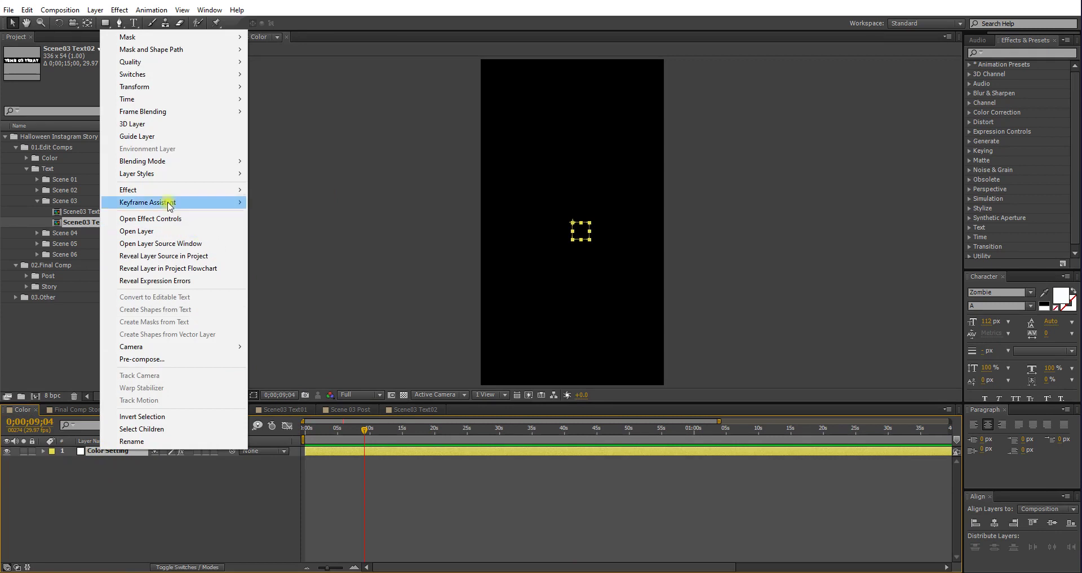
mouse_move(177, 189)
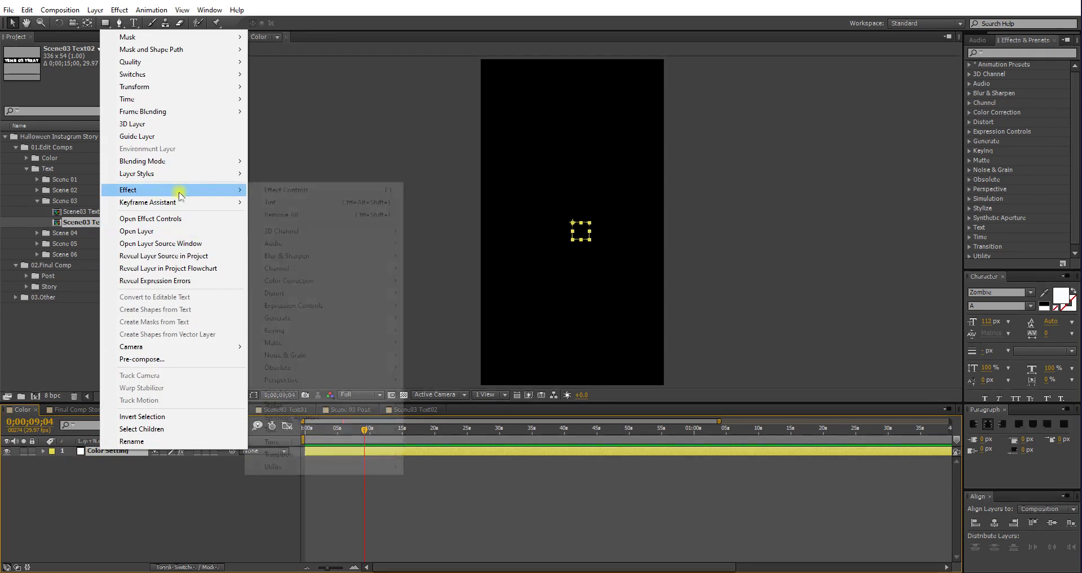
left_click(306, 190)
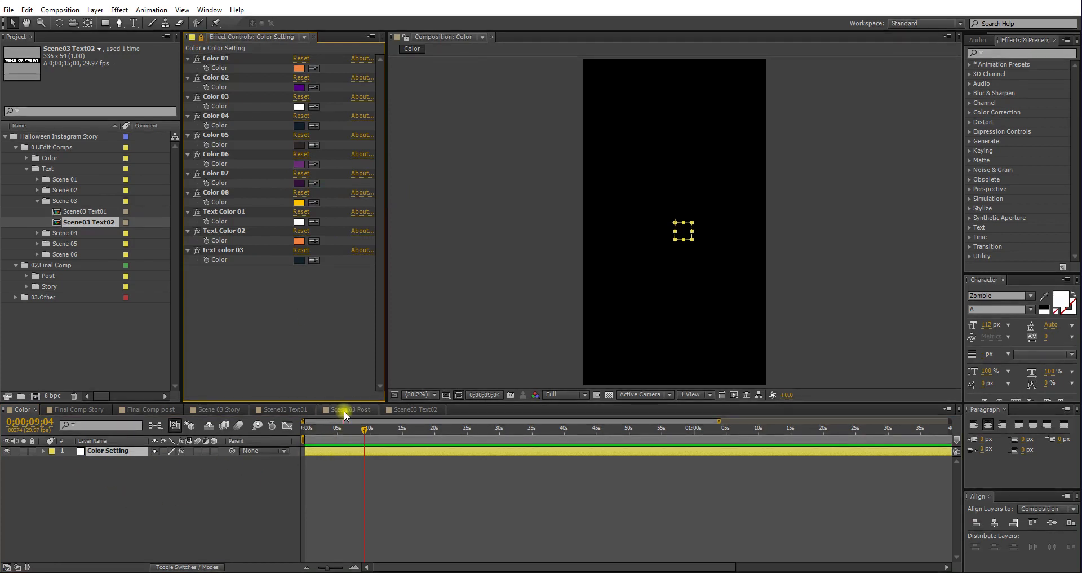
- Display Scene 03 Story alongside the color controls and change Color 02 to a medium blue
left_click(228, 411)
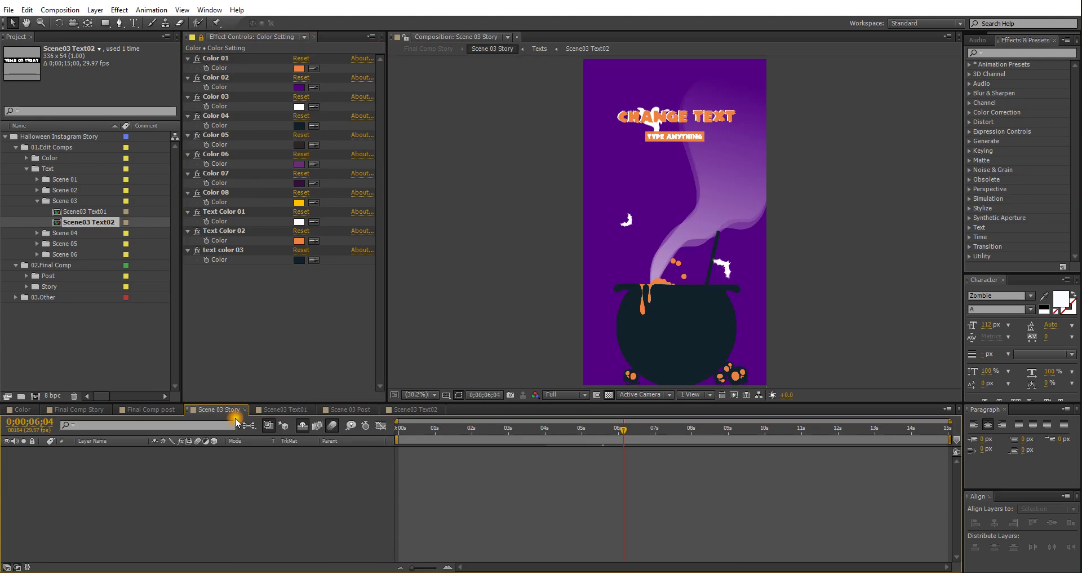
left_click(299, 88)
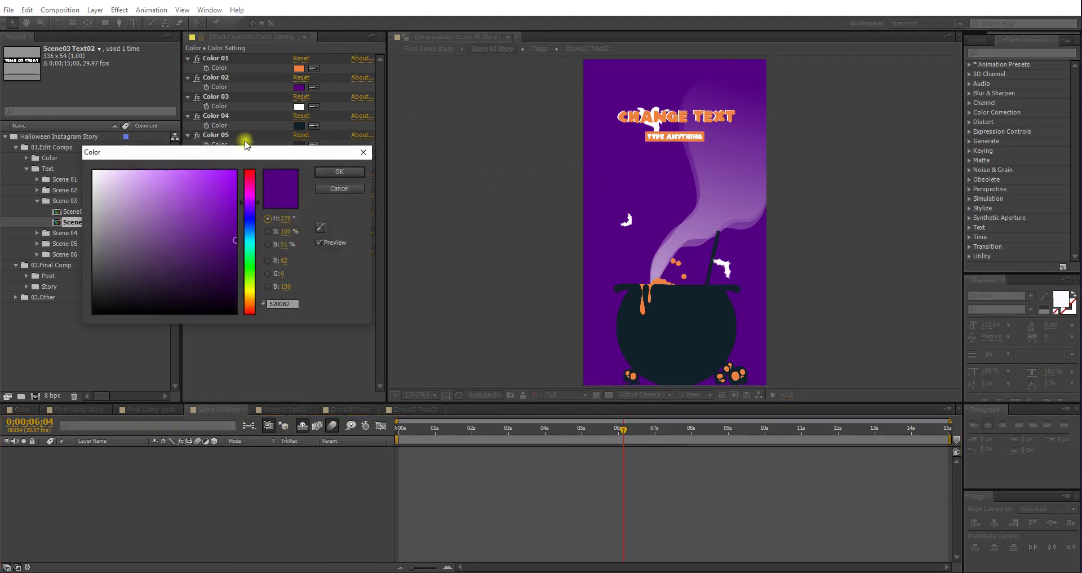
left_click(185, 217)
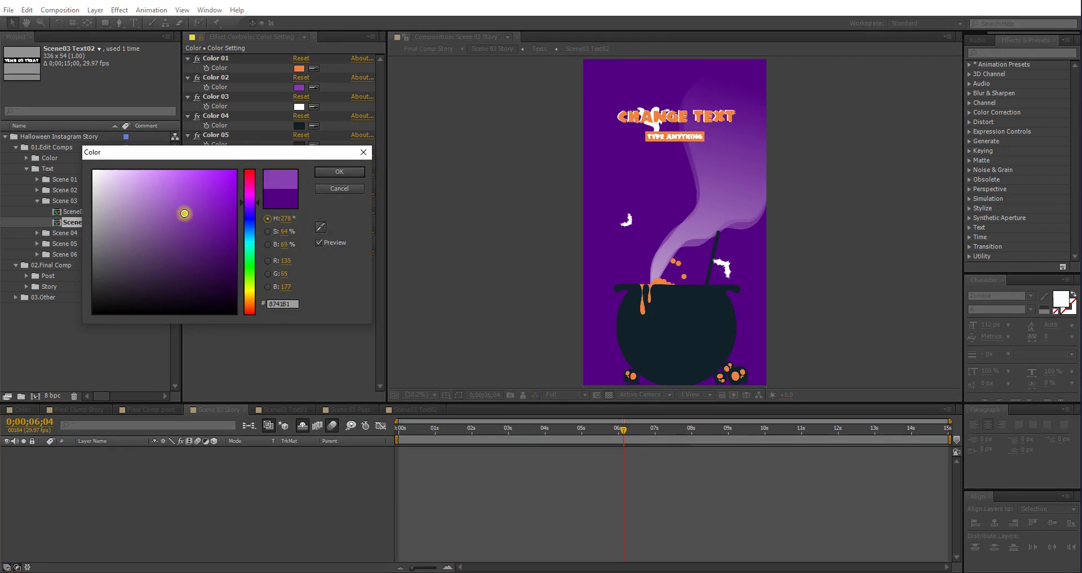
left_click(250, 235)
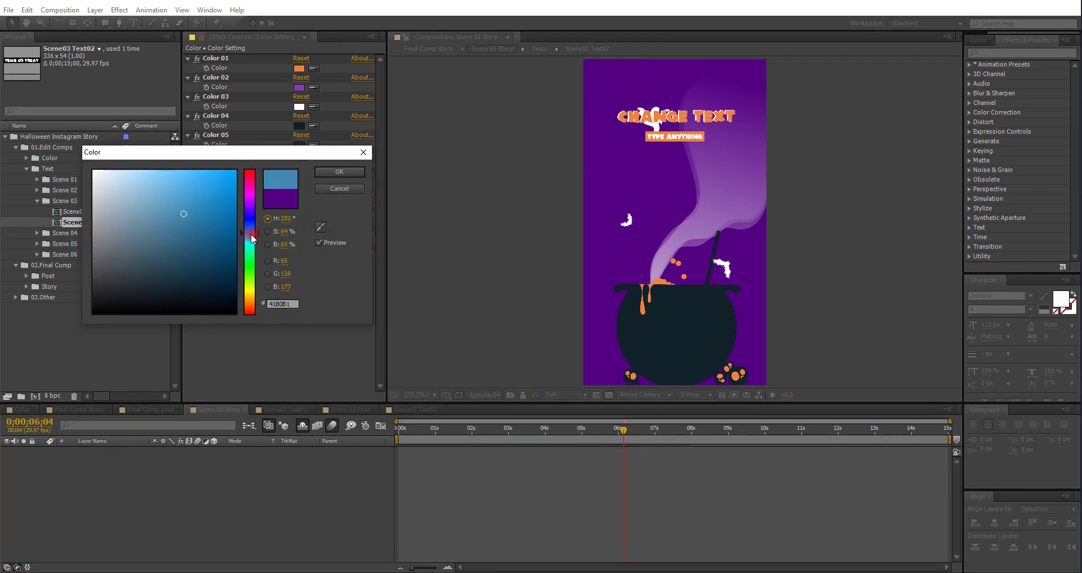
left_click(336, 176)
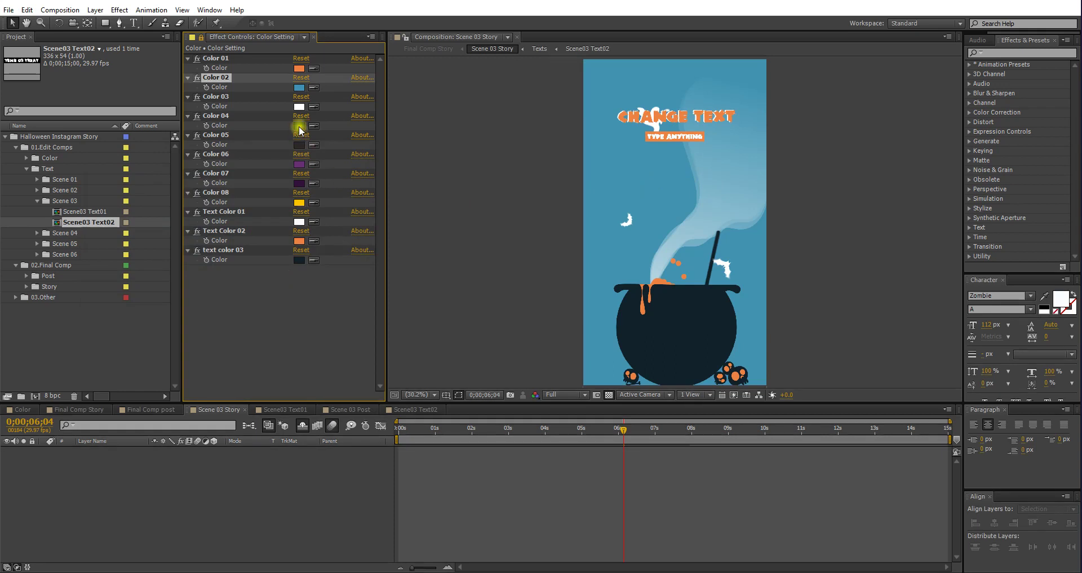
- Change Color 03 of the color settings to orange (E06900)
left_click(299, 106)
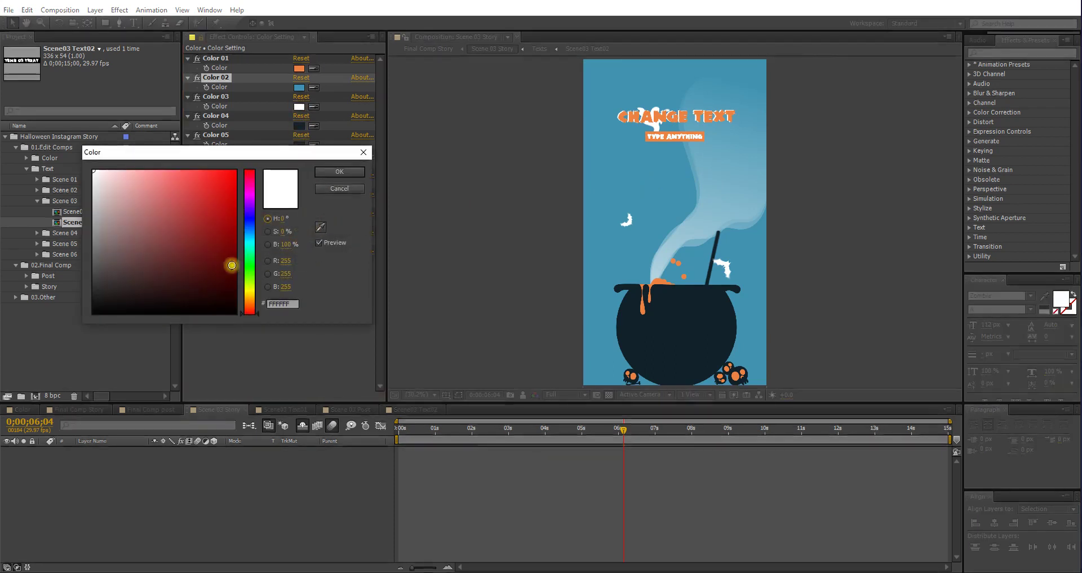
left_click(253, 284)
left_click_drag(254, 290, 235, 187)
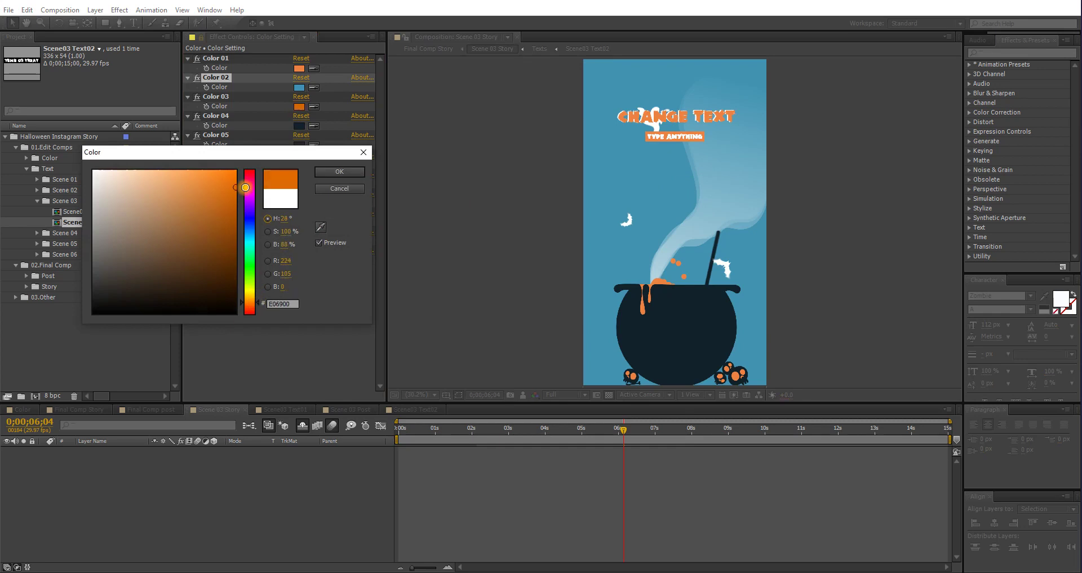
left_click(339, 174)
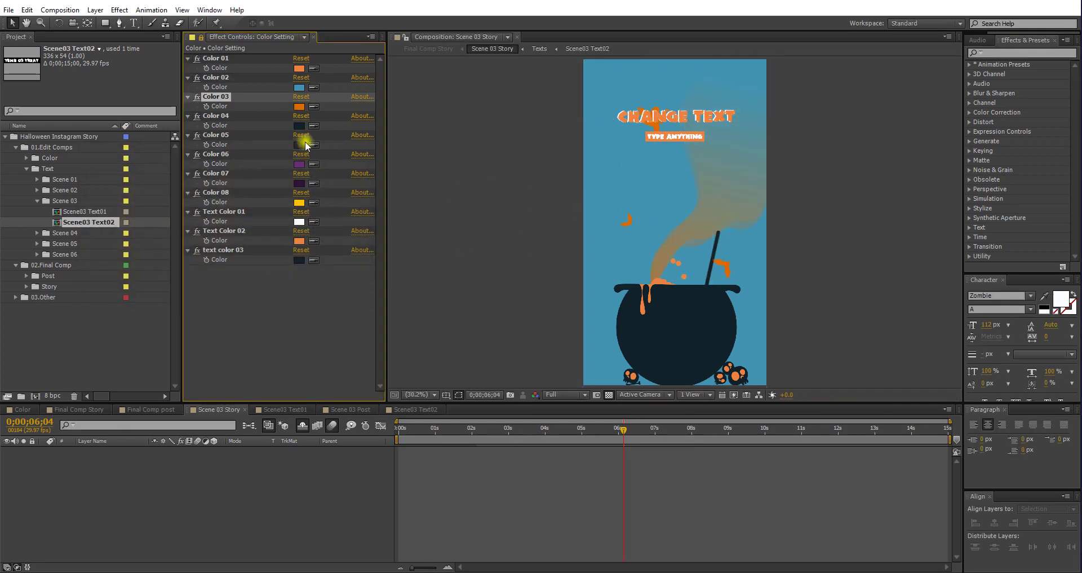
- Change Color 03 of the color settings to a deep violet
left_click(300, 107)
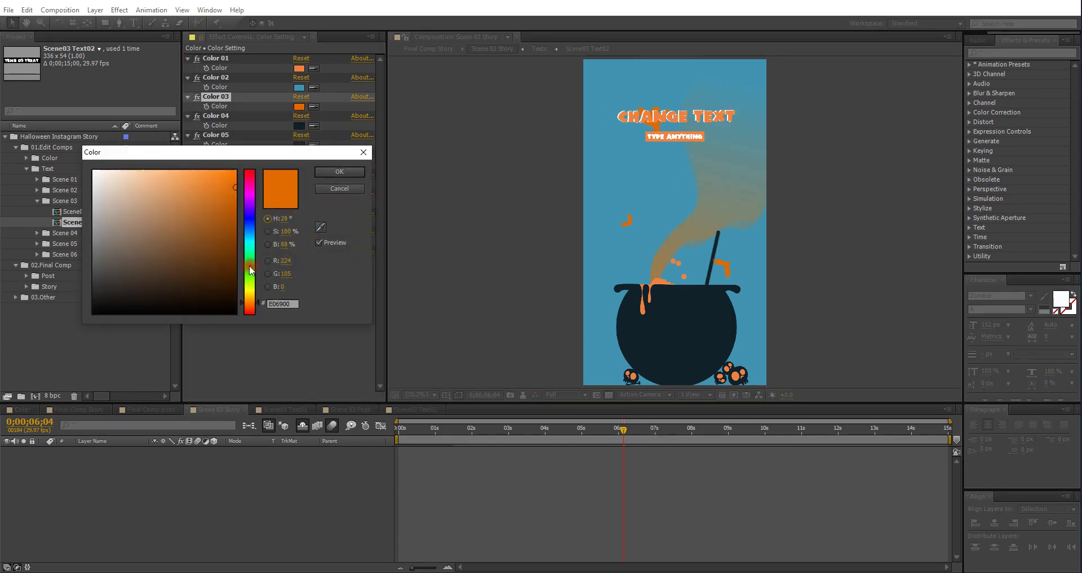
left_click(252, 201)
left_click(222, 232)
left_click(330, 174)
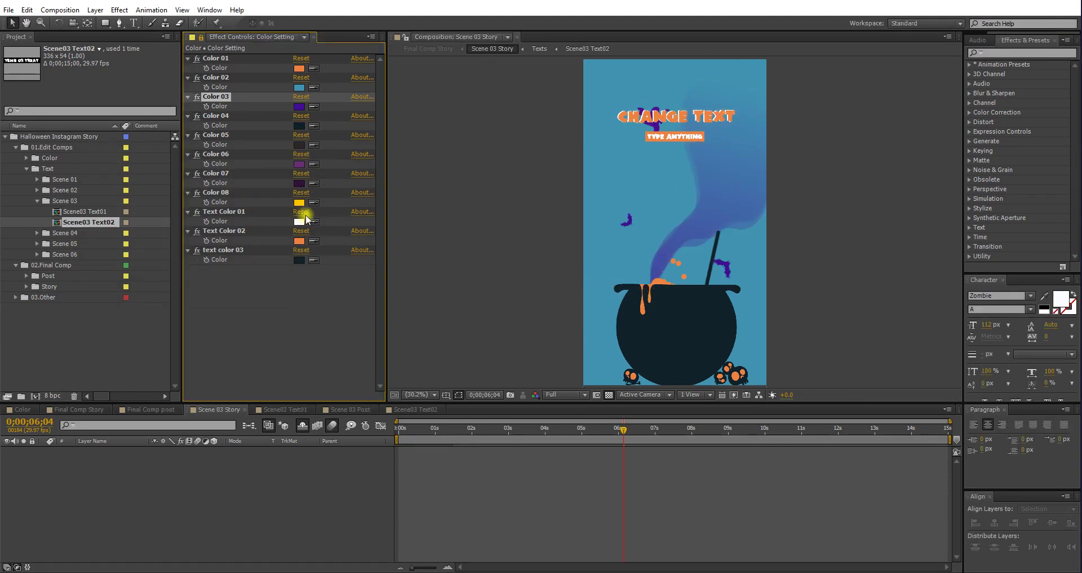
- Change Color 01 of the color settings to a saturated teal green
left_click(299, 68)
left_click_drag(246, 305, 247, 249)
left_click(228, 207)
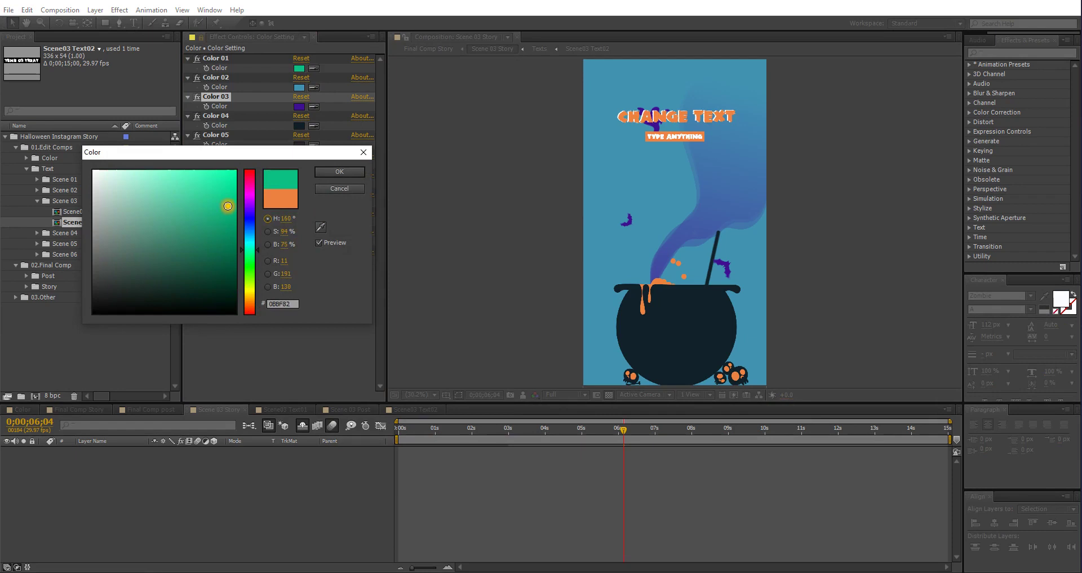
left_click_drag(228, 204, 239, 210)
left_click(345, 172)
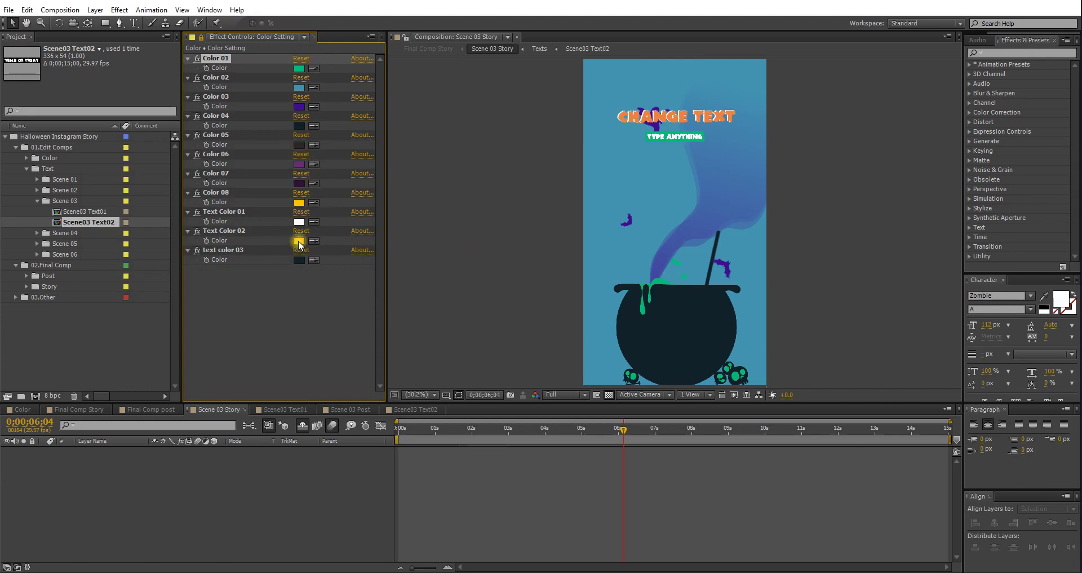
- Change Text Color 02, used for the main title, to a dark red
left_click(299, 242)
left_click_drag(249, 243, 266, 319)
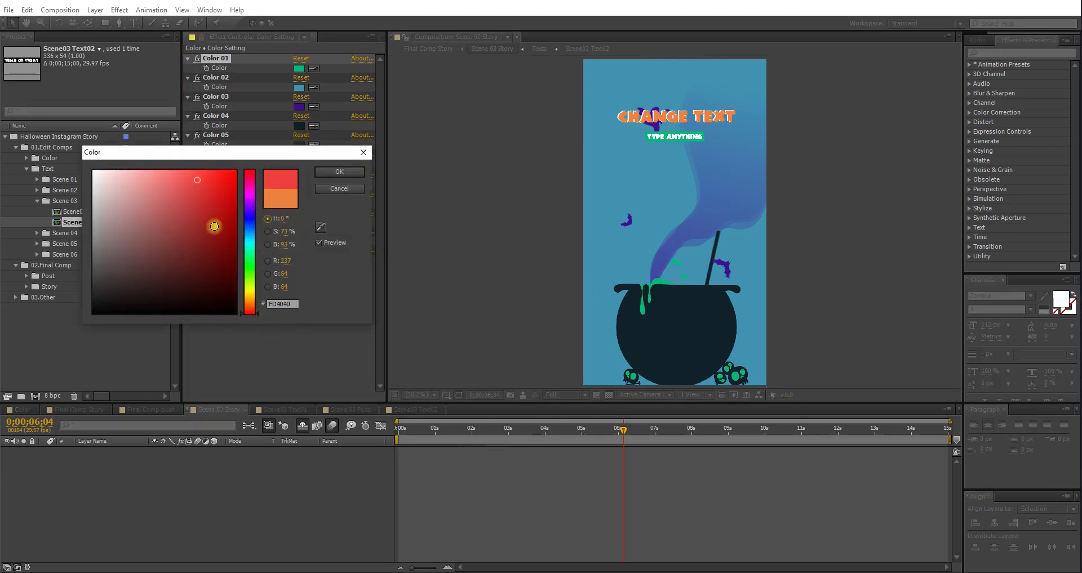
left_click_drag(216, 228, 222, 210)
left_click(339, 172)
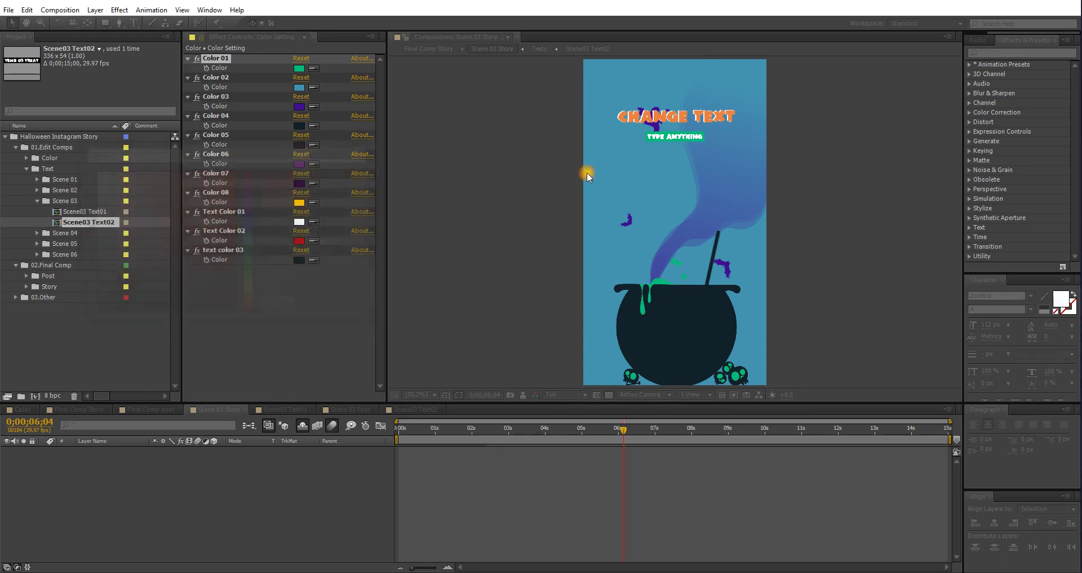
- Change Text Color 01 of the color settings to bright green (2BEB0C)
left_click(300, 222)
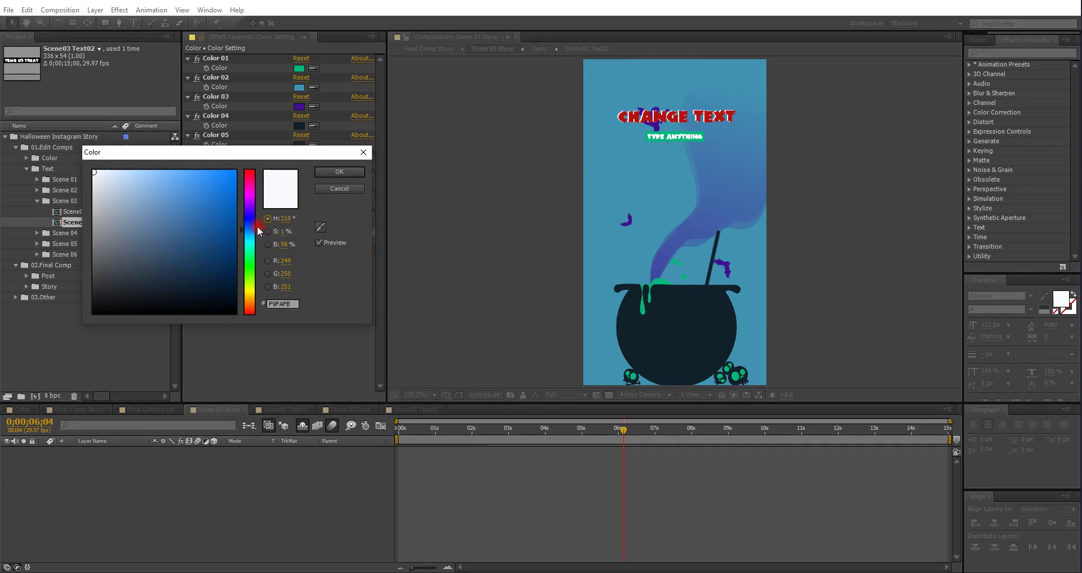
left_click_drag(244, 252, 251, 267)
left_click(200, 222)
left_click(229, 181)
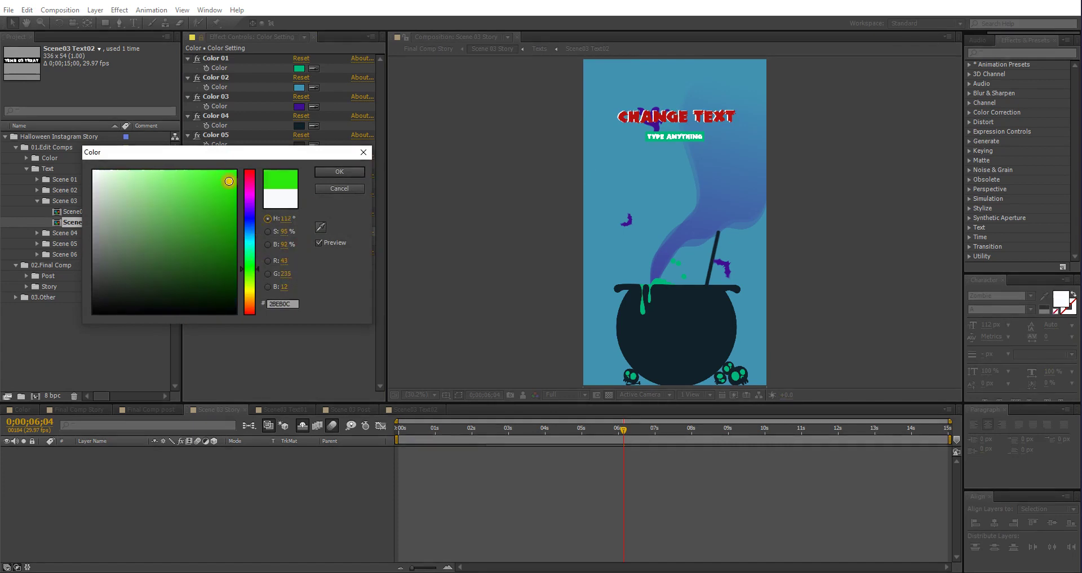
left_click(343, 170)
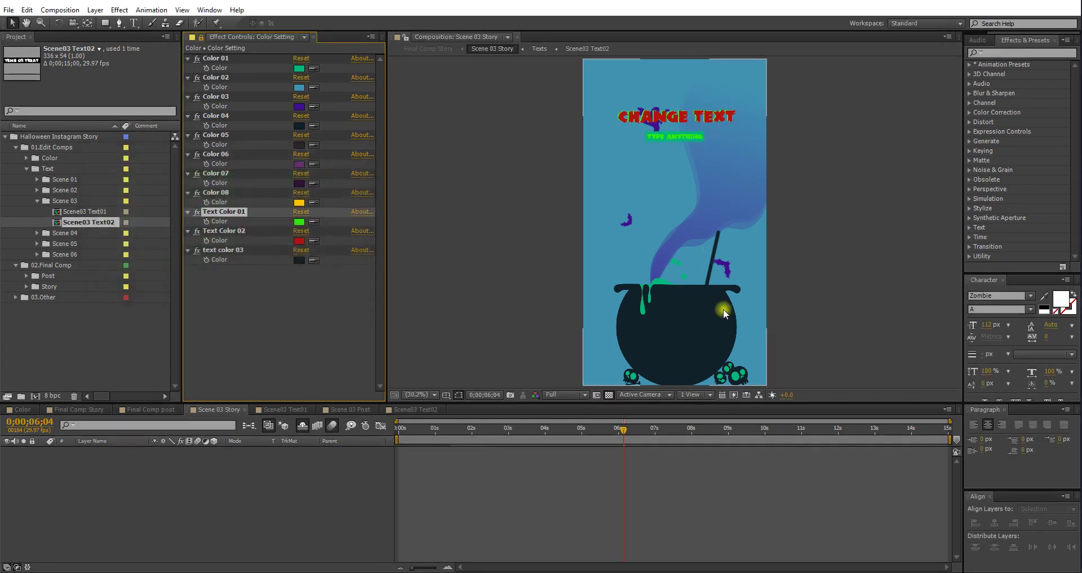
- Check the recolored Scene 03 Story at 0;00;05;21 and view the same scene in Scene 03 Post
mouse_move(621, 437)
left_mouse_down()
mouse_move(435, 434)
mouse_move(608, 428)
left_mouse_up()
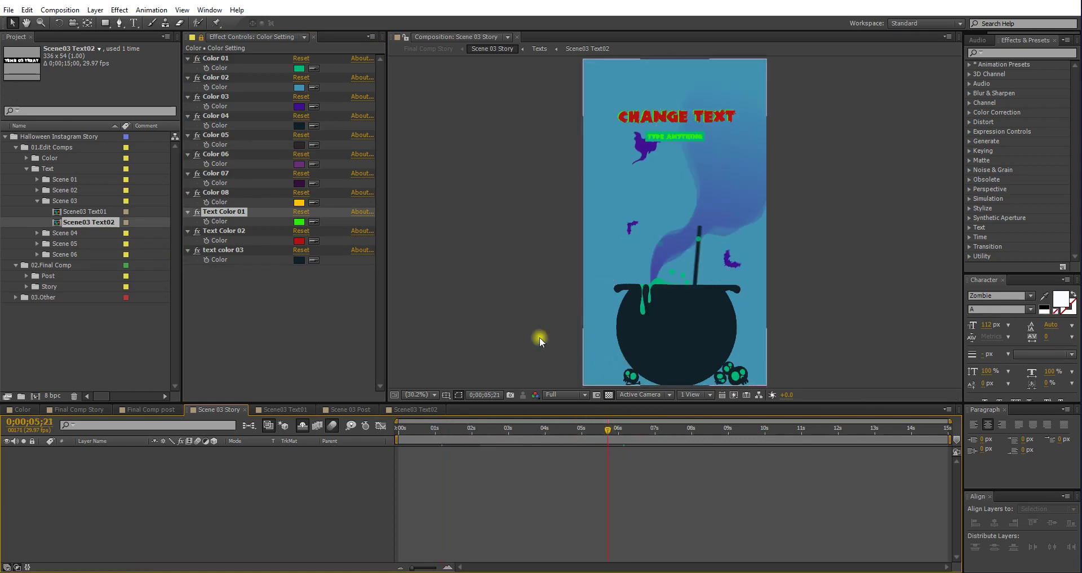
left_click(354, 410)
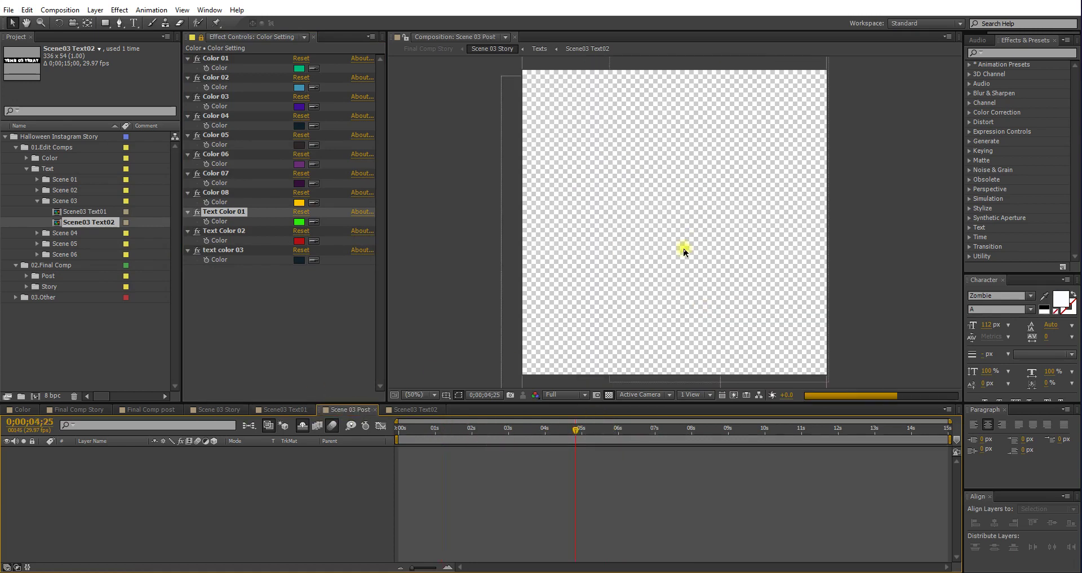